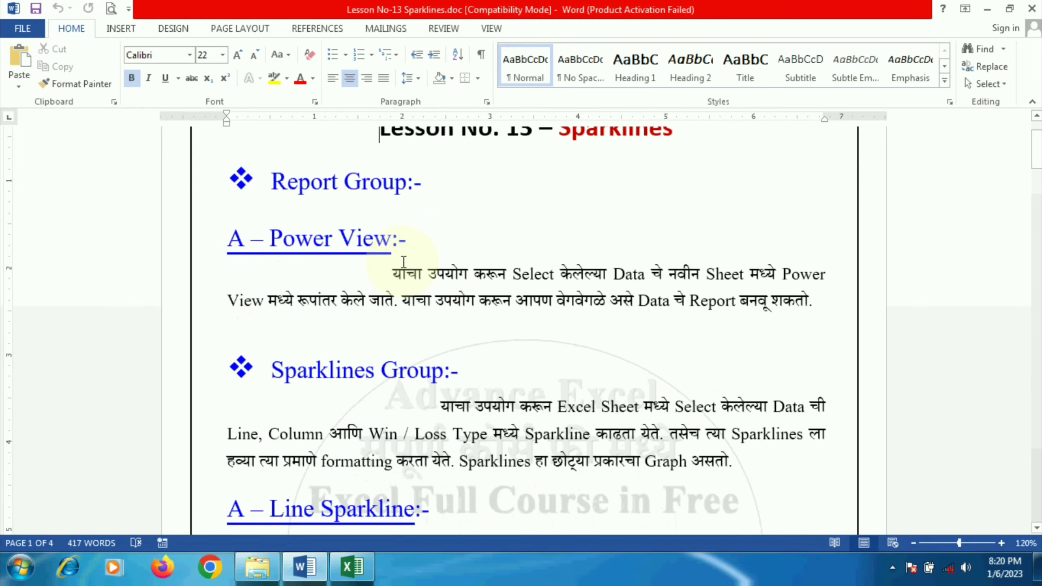
Scroll the Sparklines lesson notes down to the Sparklines Group section
scroll(349, 261, down, 3)
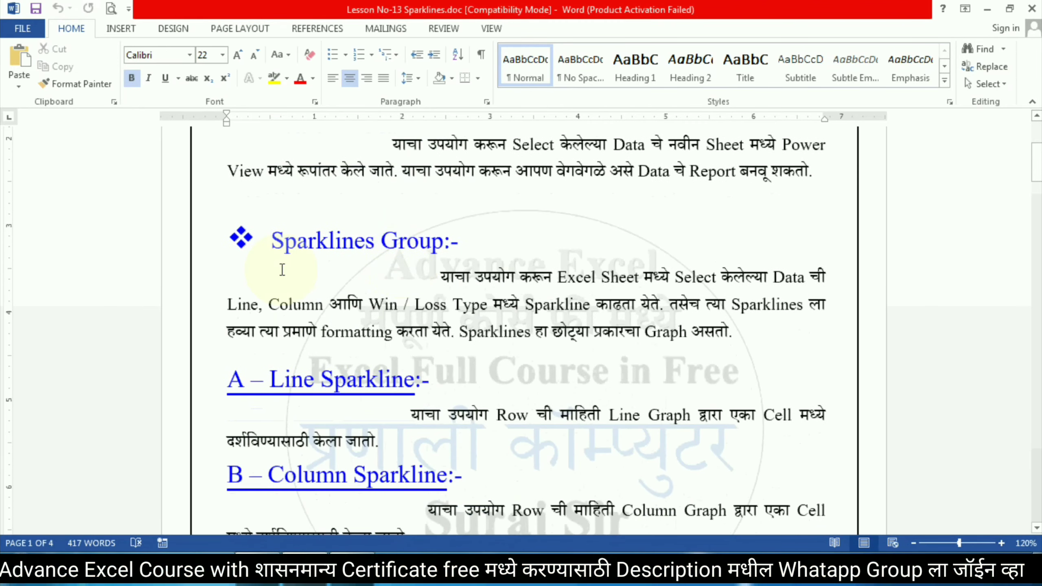
scroll(298, 257, down, 1)
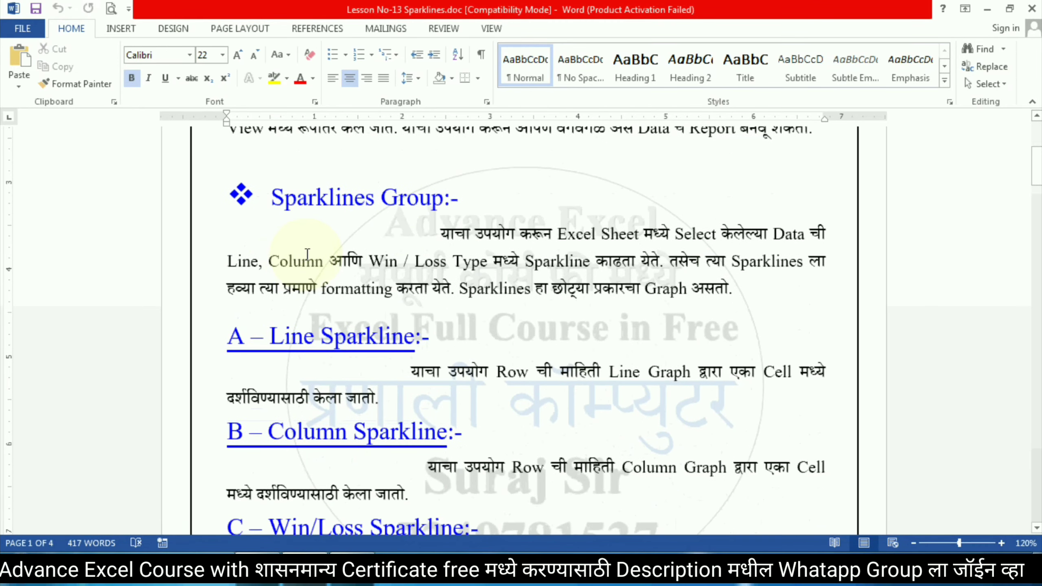
scroll(306, 240, down, 2)
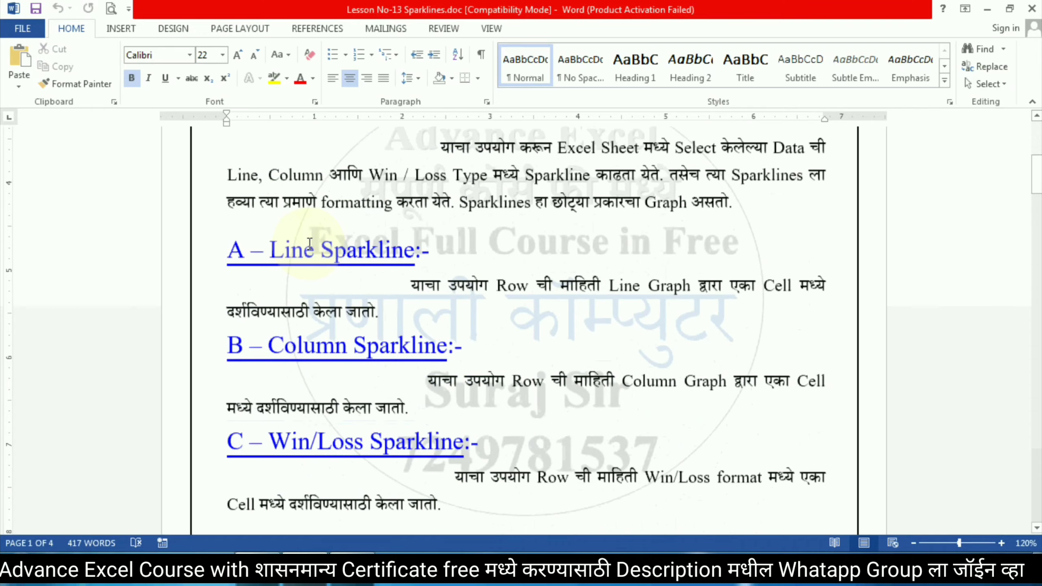
scroll(312, 242, down, 3)
scroll(316, 244, up, 3)
scroll(316, 246, up, 3)
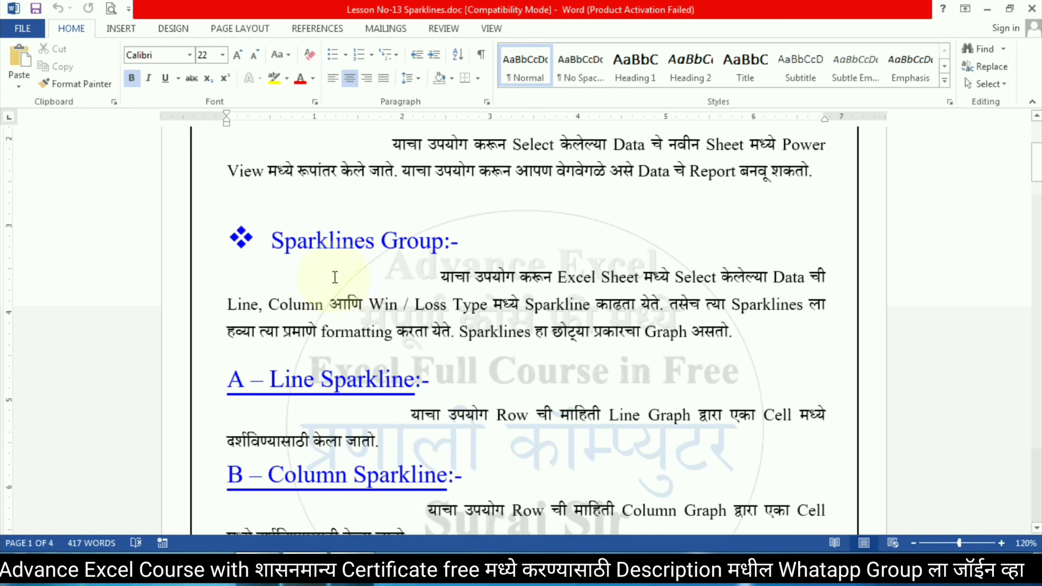
scroll(518, 338, down, 3)
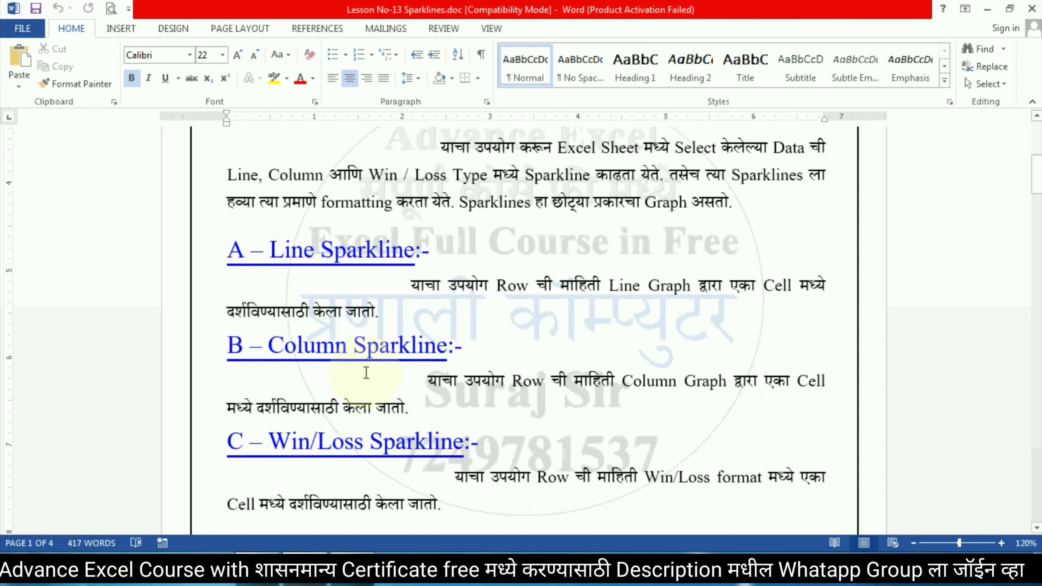
scroll(569, 390, down, 1)
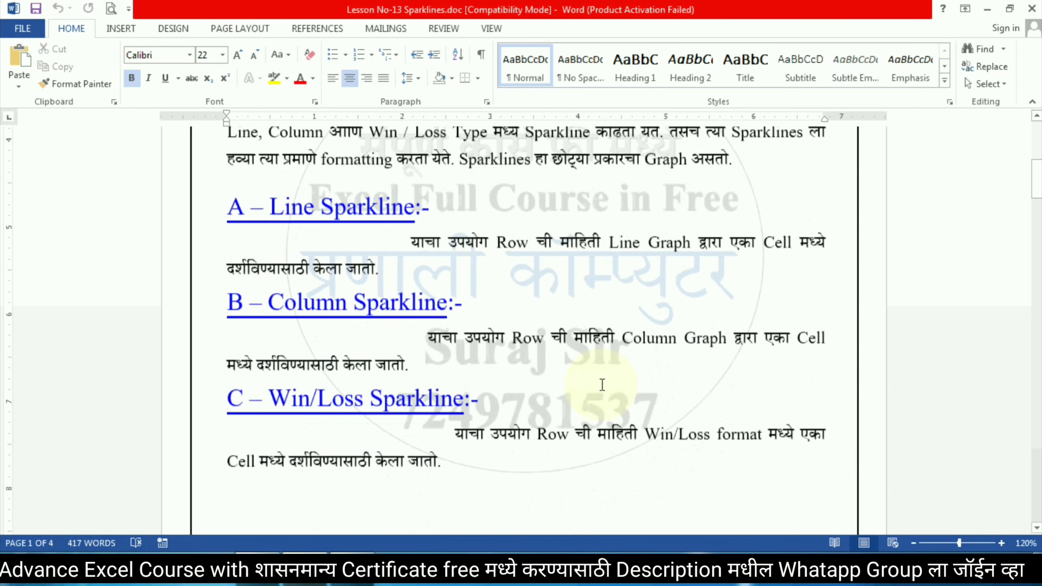
scroll(514, 394, down, 2)
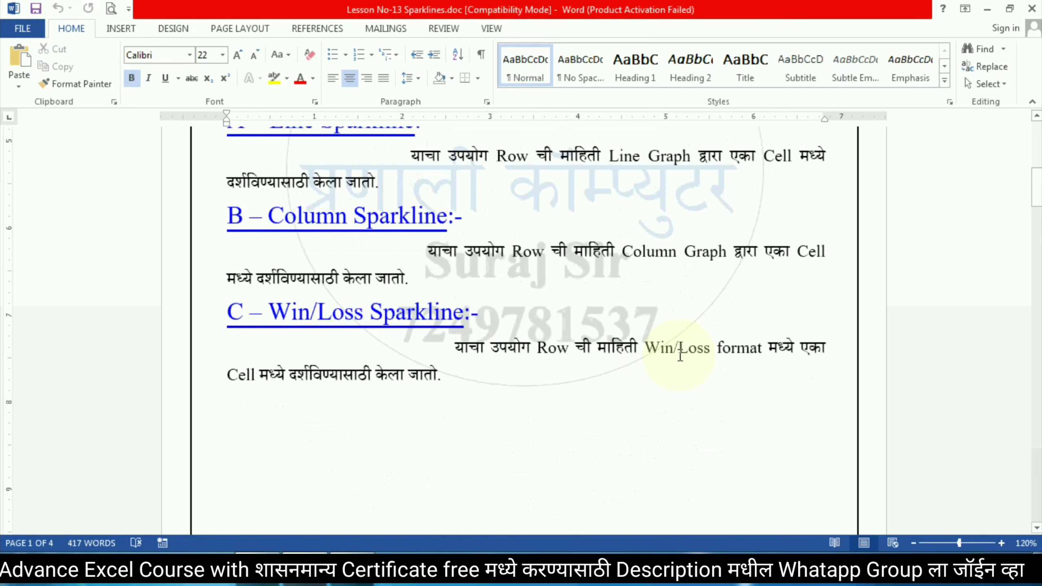
scroll(541, 344, up, 2)
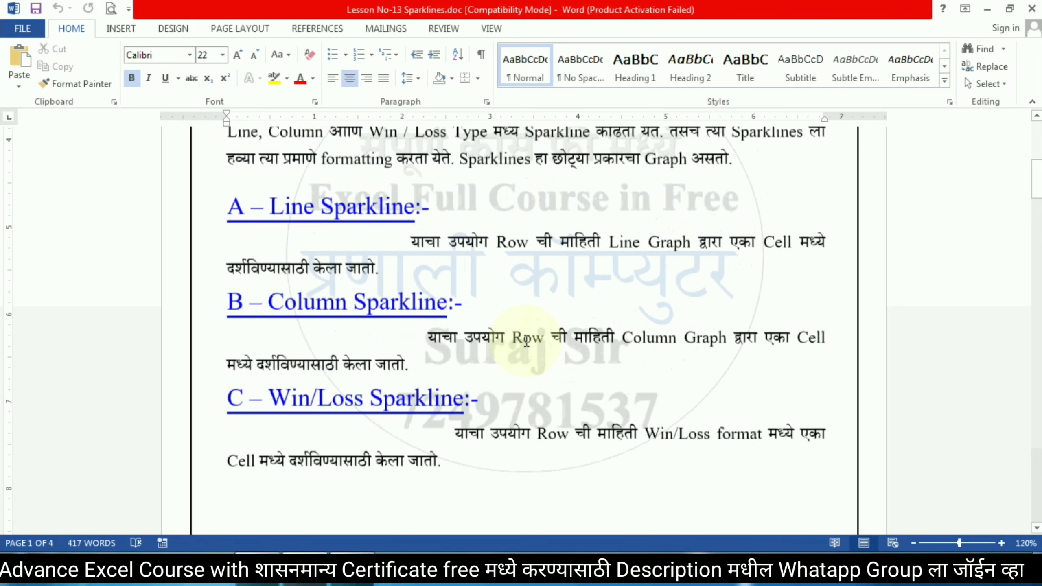
scroll(459, 340, up, 2)
scroll(446, 337, up, 1)
scroll(447, 337, up, 2)
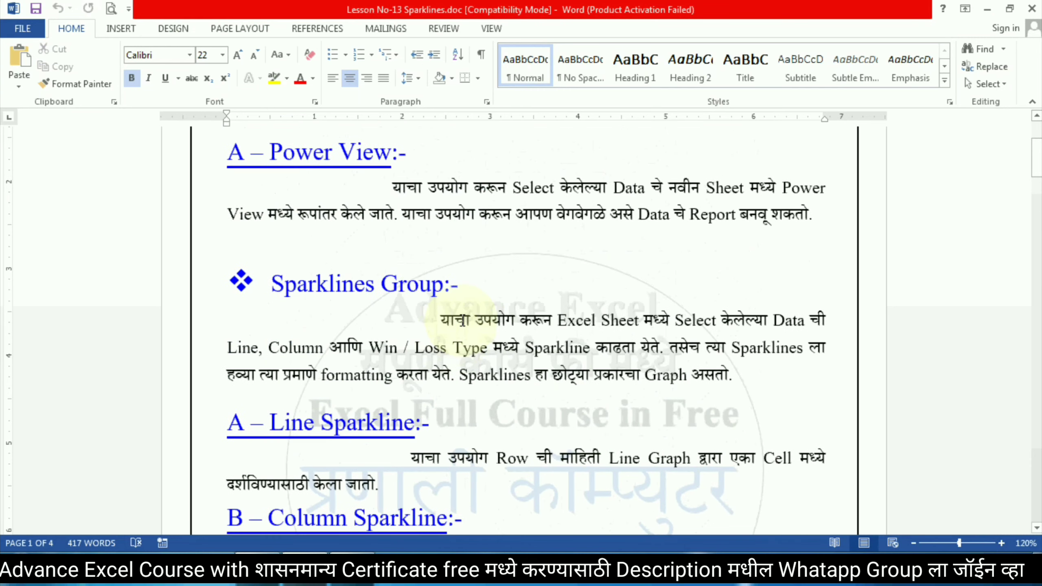
scroll(471, 316, down, 2)
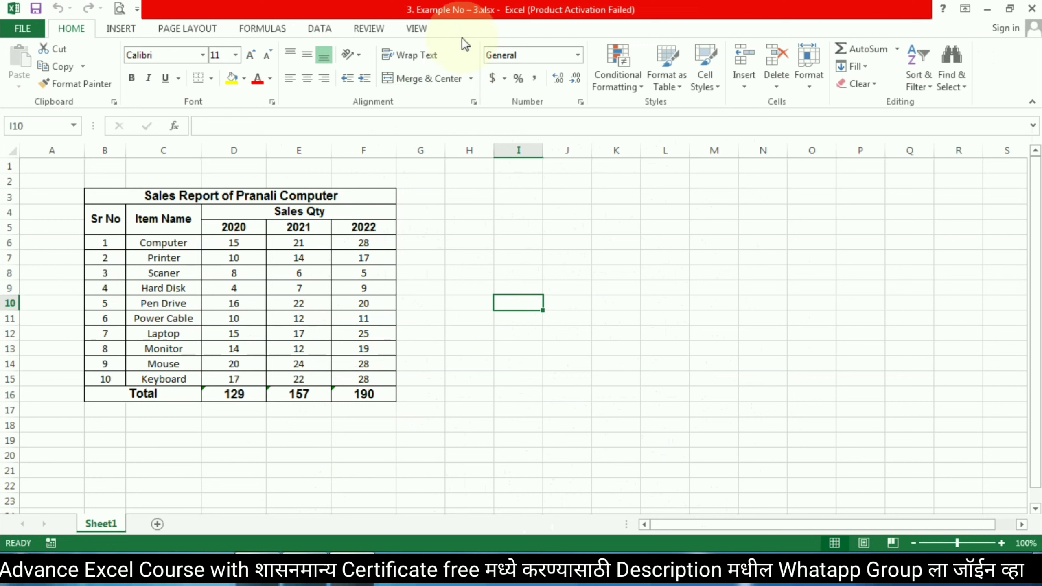
In the Pranali Computer sales report, select cell H6 and bring up the Insert ribbon's Sparklines group
click(487, 243)
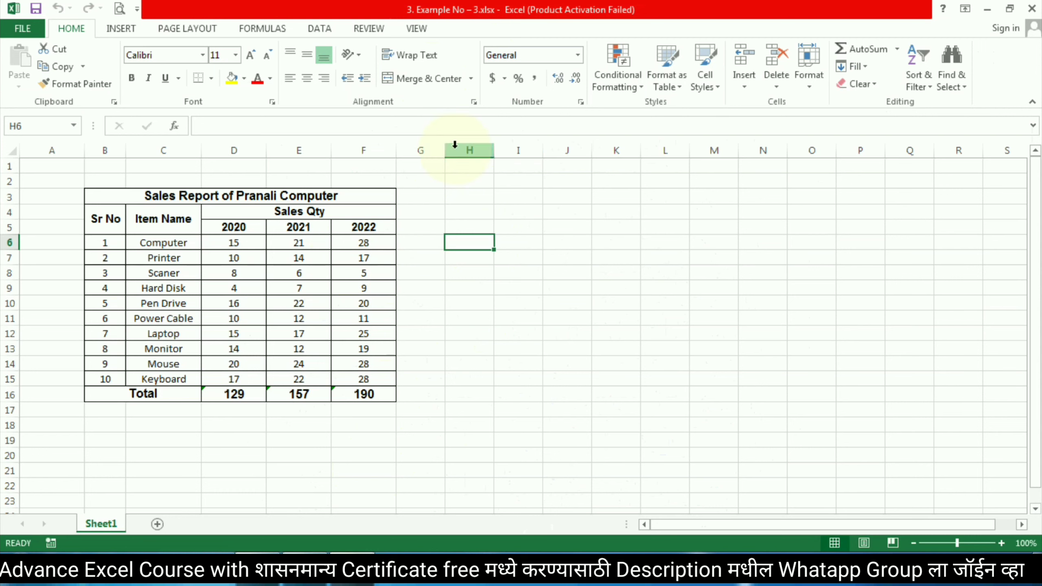
drag(455, 144, 637, 147)
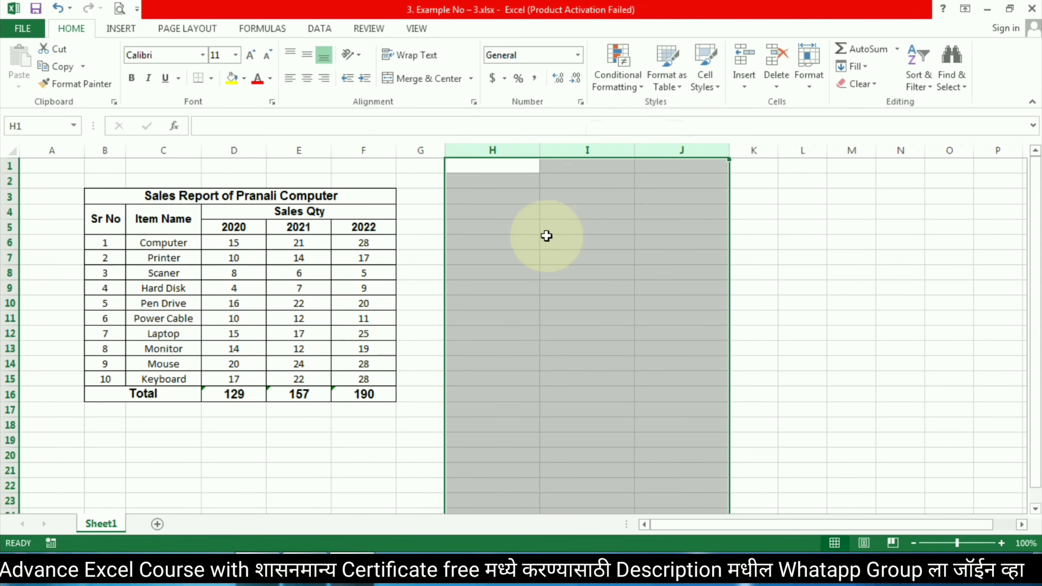
click(492, 247)
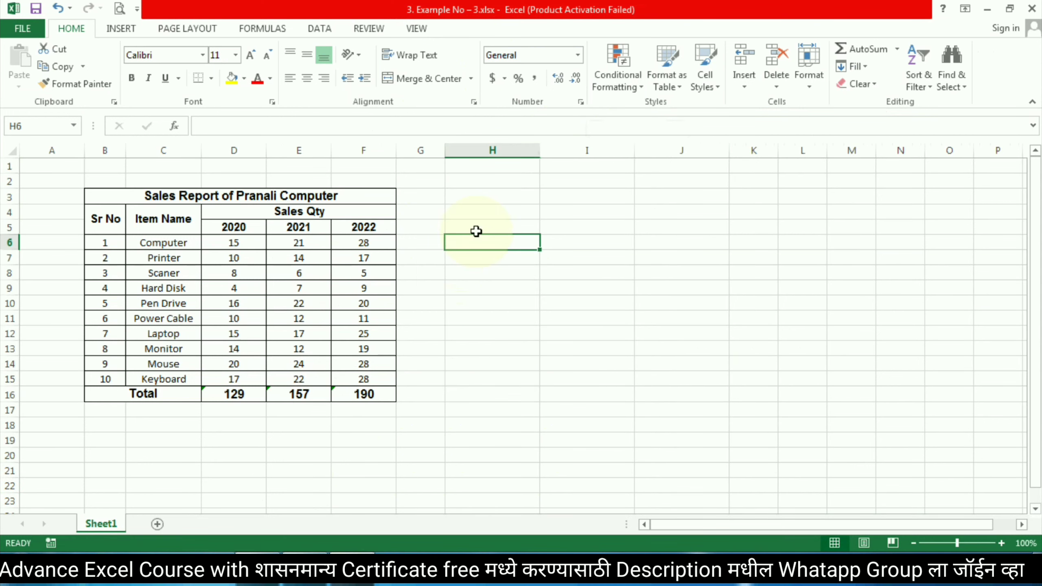
click(123, 29)
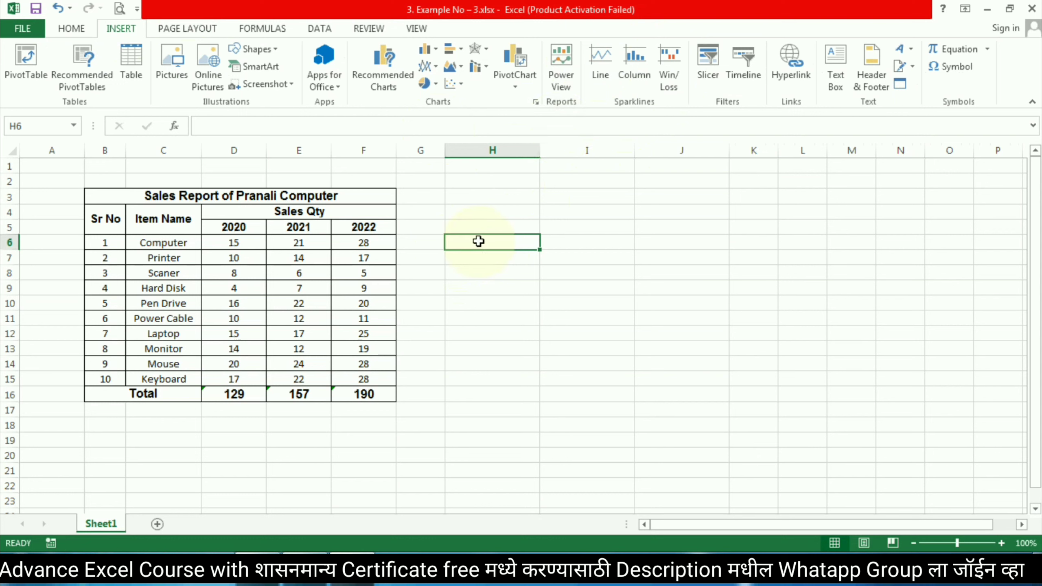
Insert a line sparkline in H6 using data D6:F6 and fill it down to H15
click(600, 61)
drag(620, 356, 683, 233)
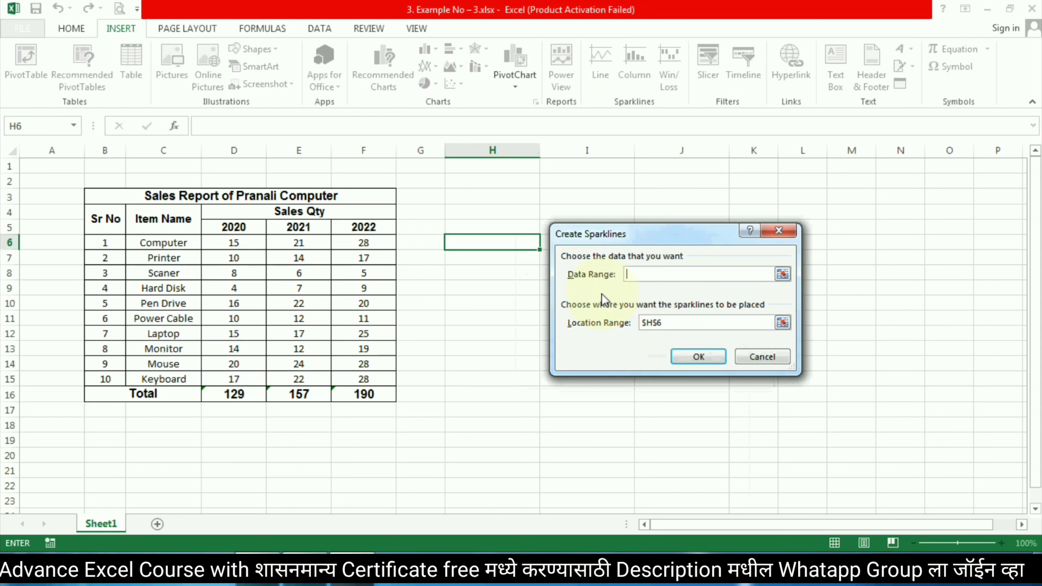
click(783, 274)
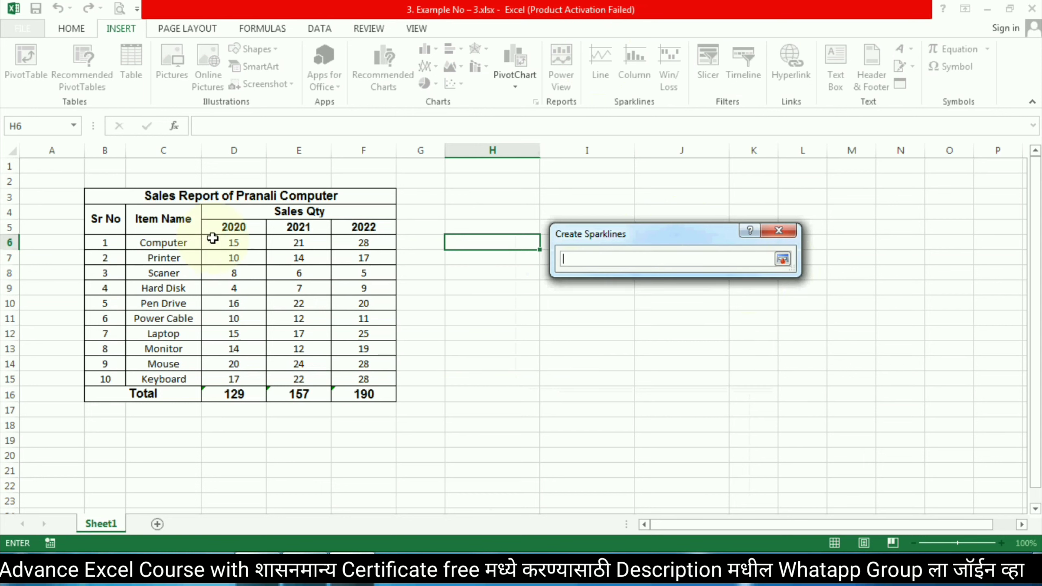
drag(217, 243, 345, 242)
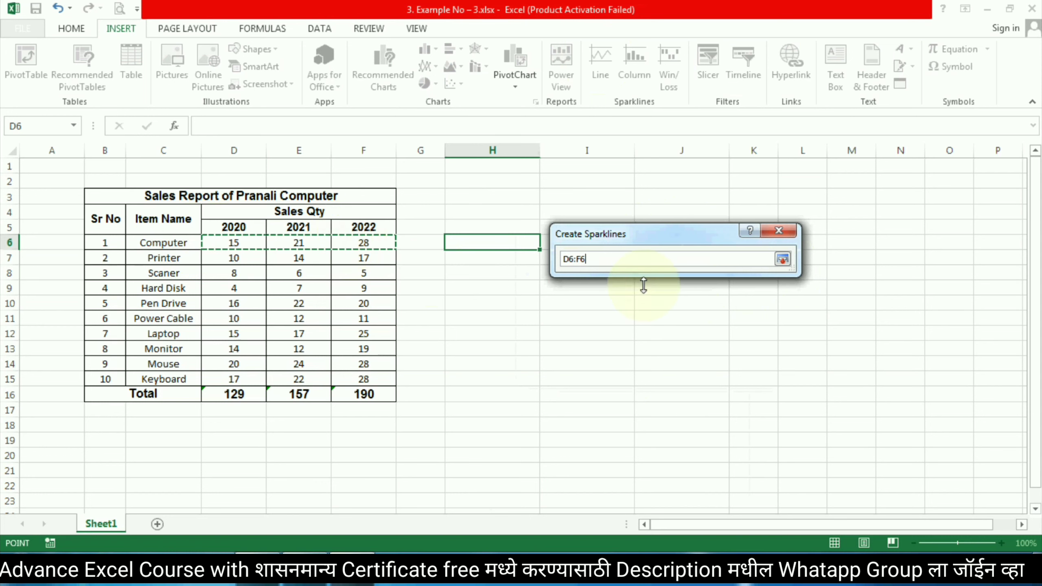
click(782, 258)
click(706, 356)
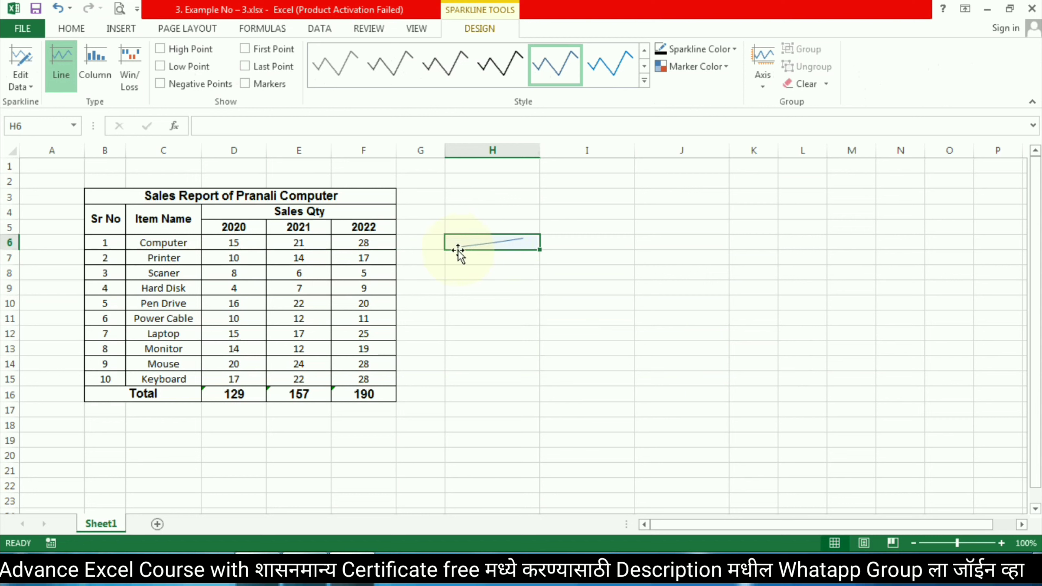
drag(540, 250, 541, 386)
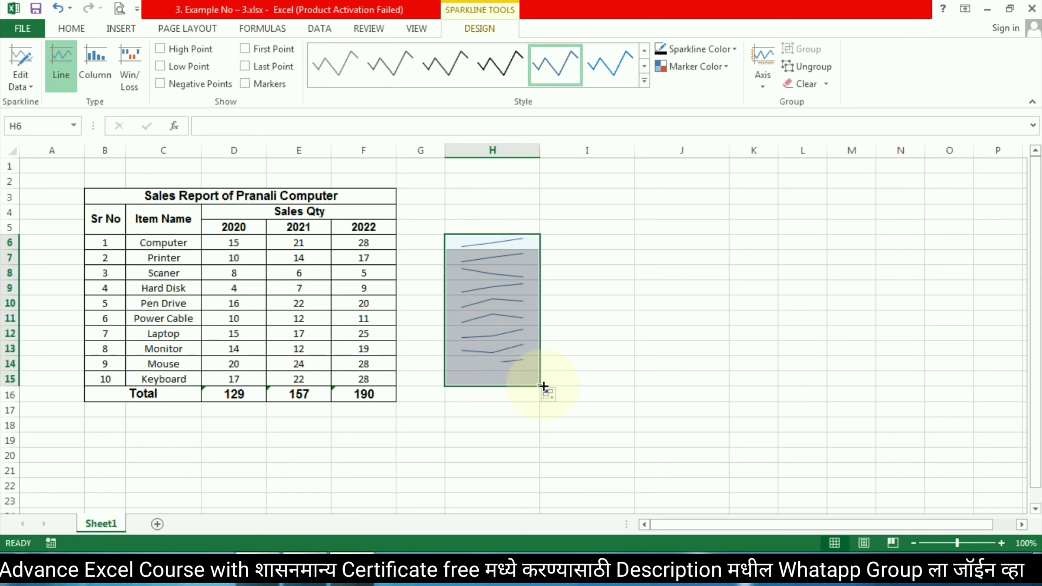
click(610, 319)
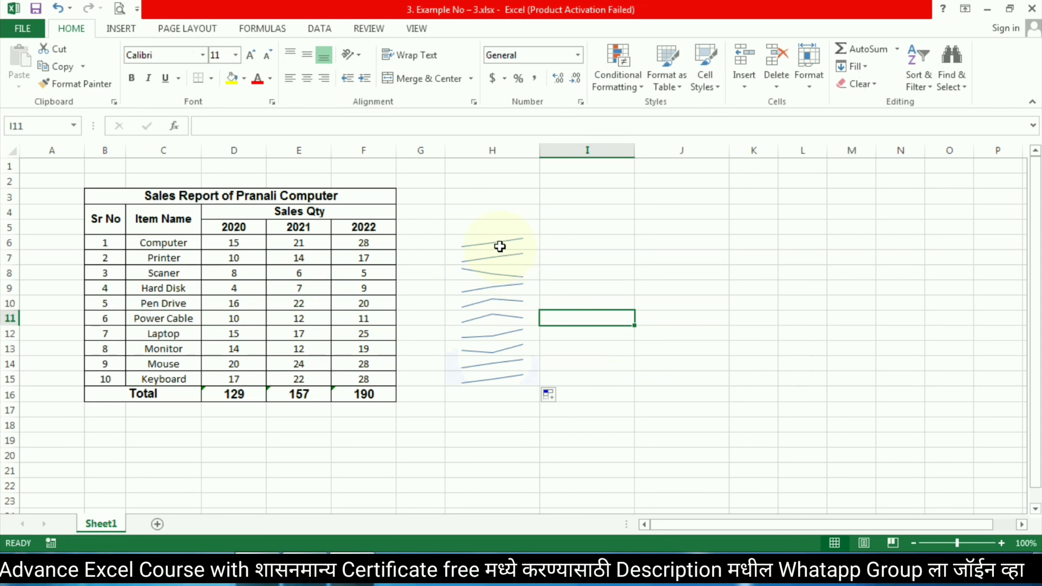
Insert a column sparkline in I6 using data D6:F6 and fill it down to I15
click(558, 240)
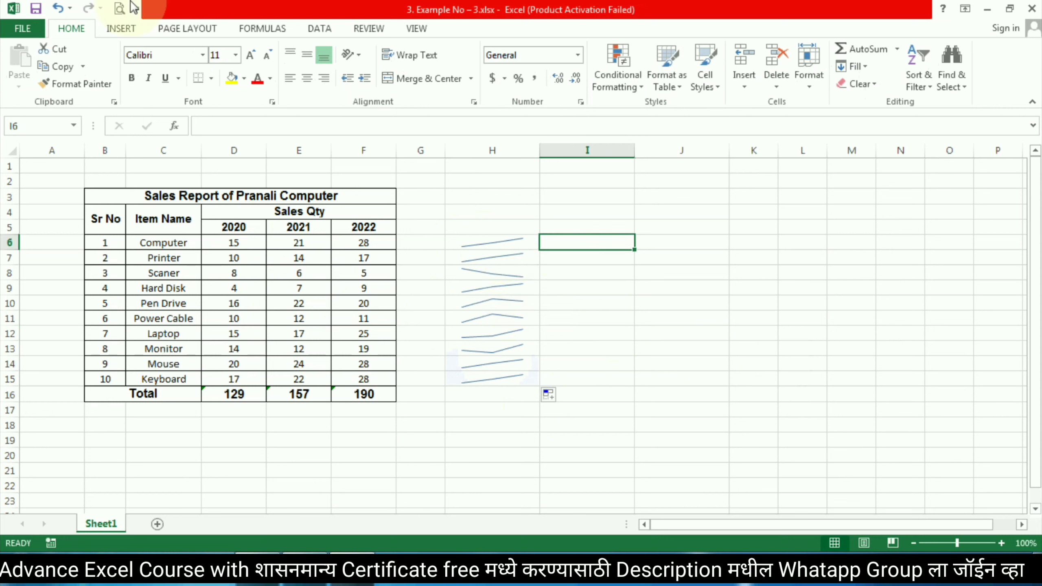
click(125, 30)
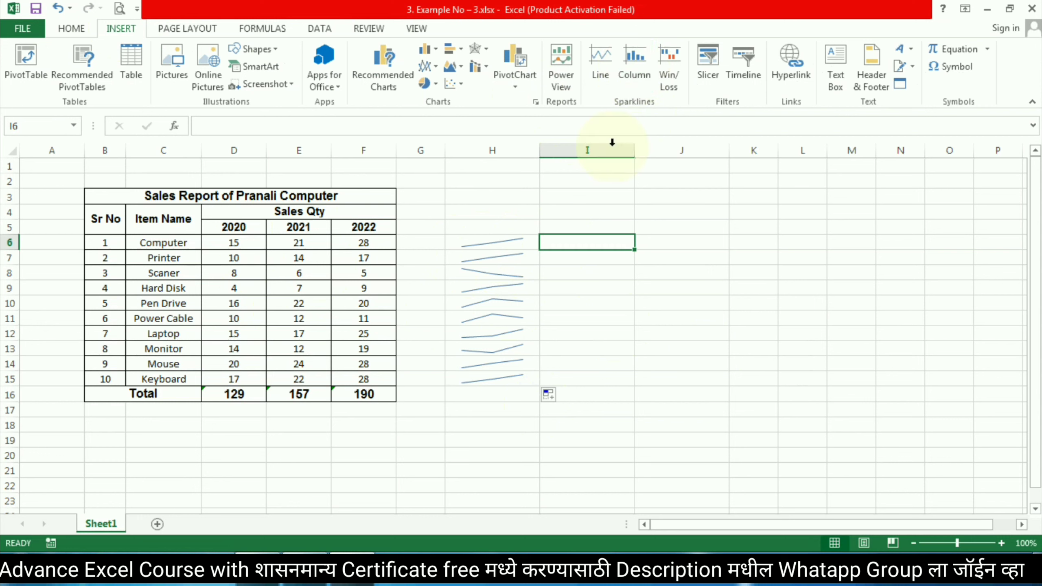
click(635, 62)
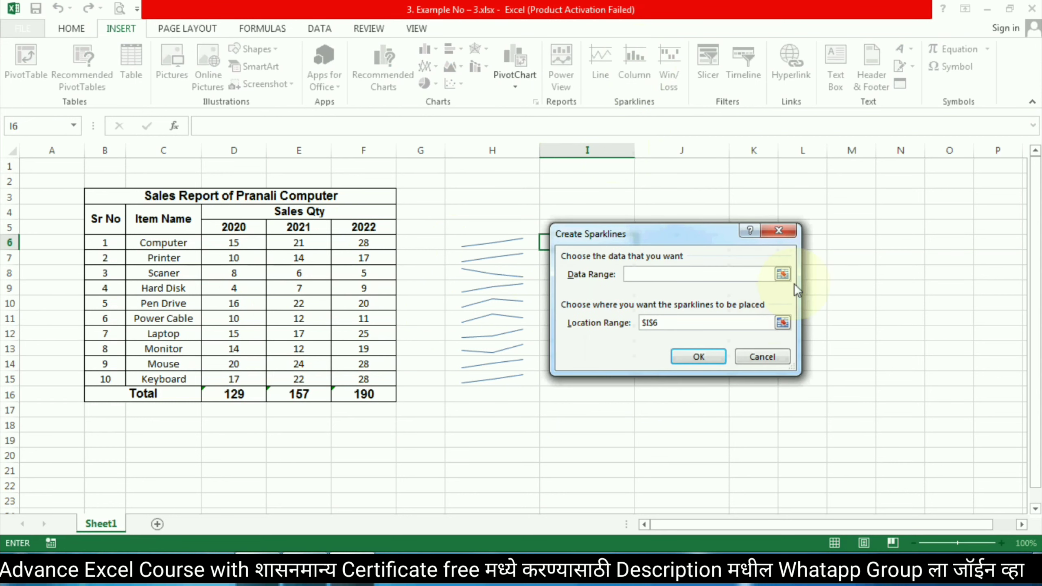
click(783, 274)
drag(210, 246, 347, 243)
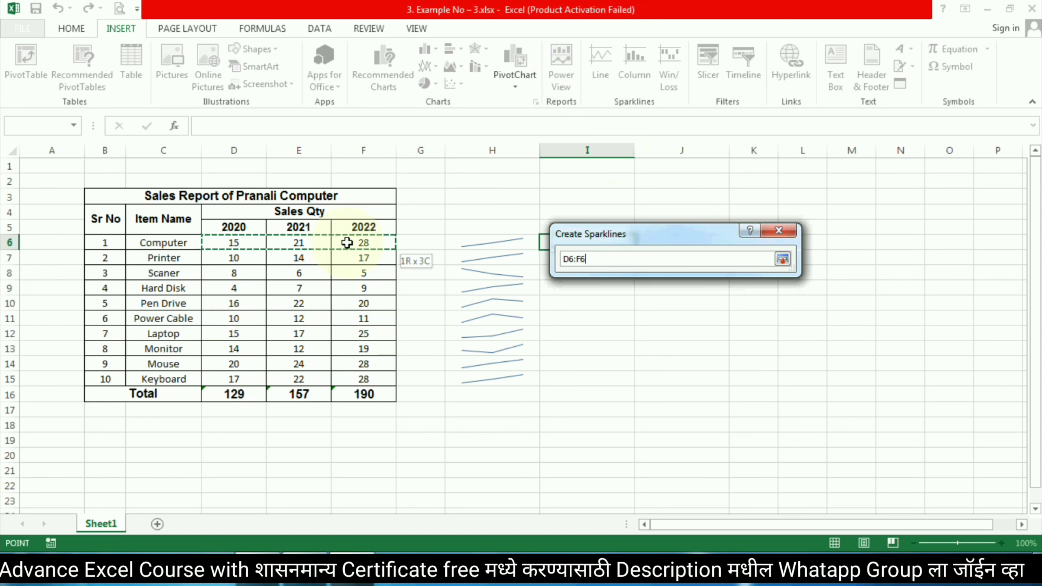
key(Return)
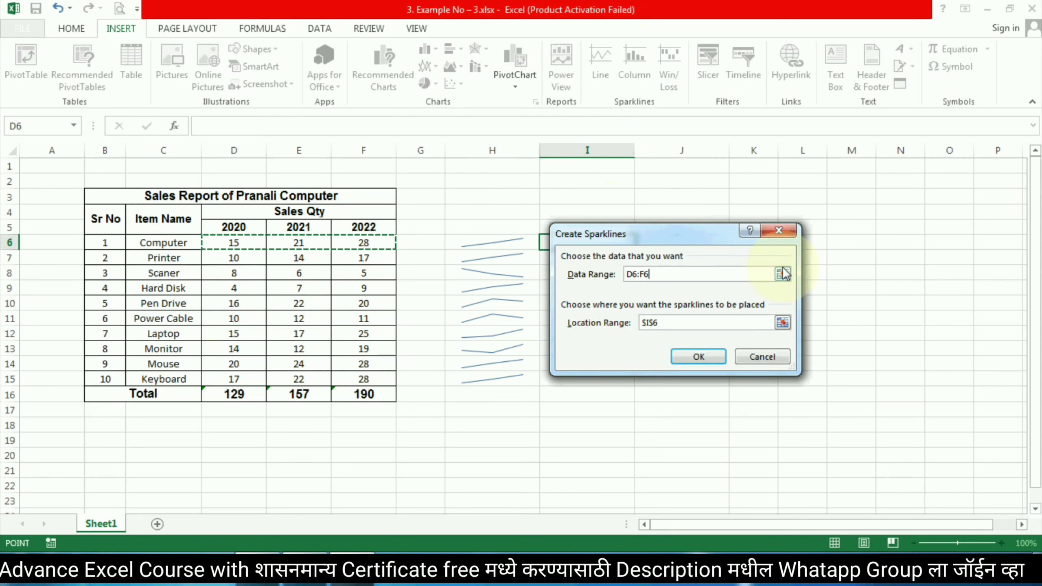
click(711, 357)
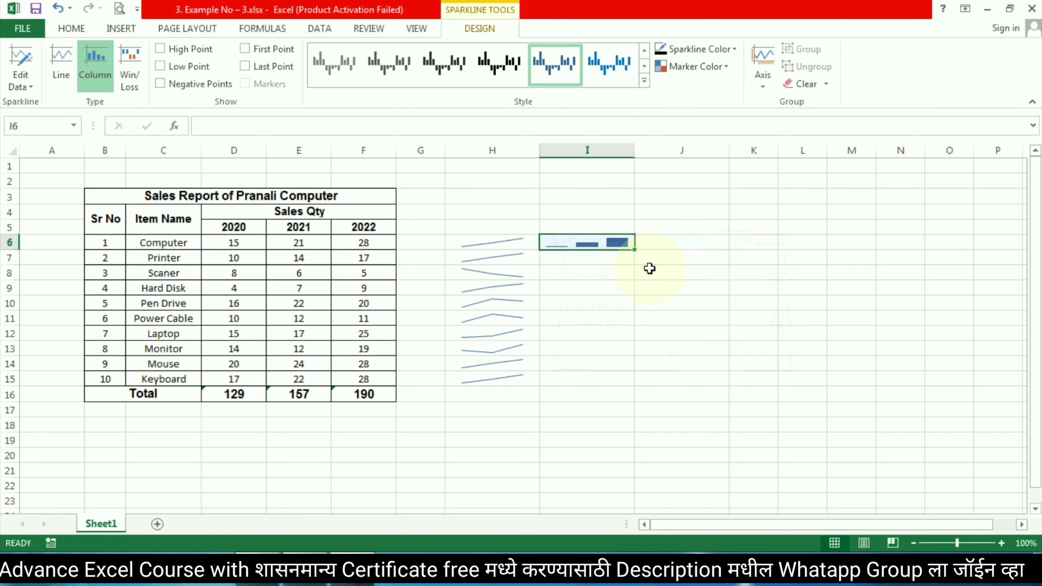
drag(634, 249, 644, 387)
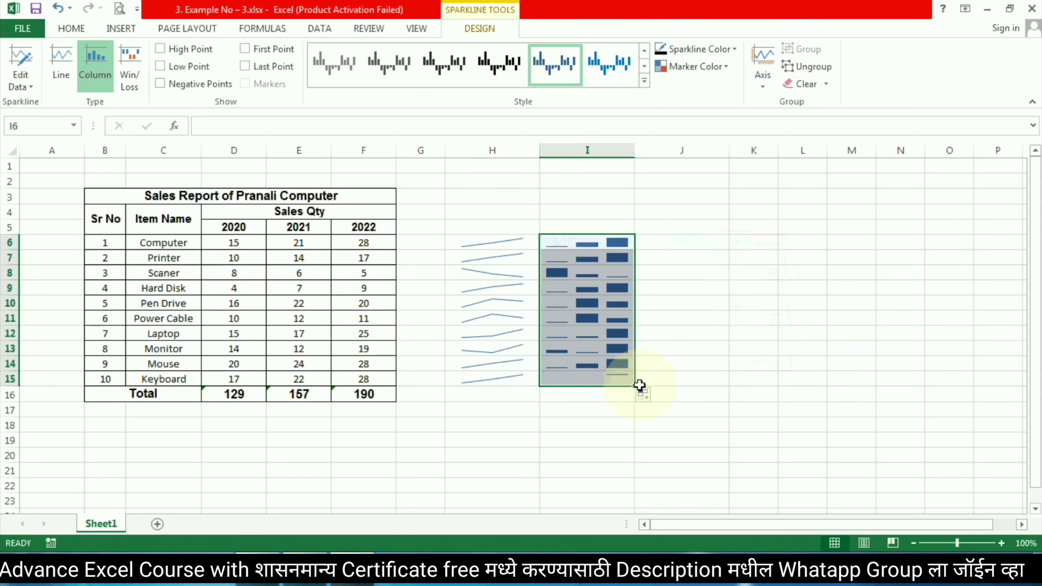
click(684, 334)
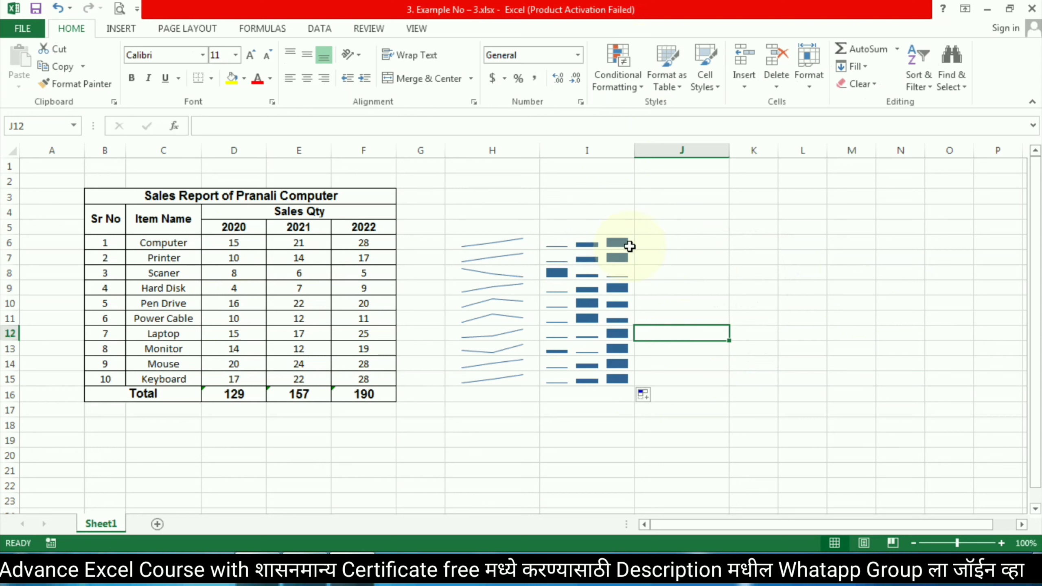
Insert a win/loss sparkline in J6 using data D6:F6 and fill it down to J15
click(663, 239)
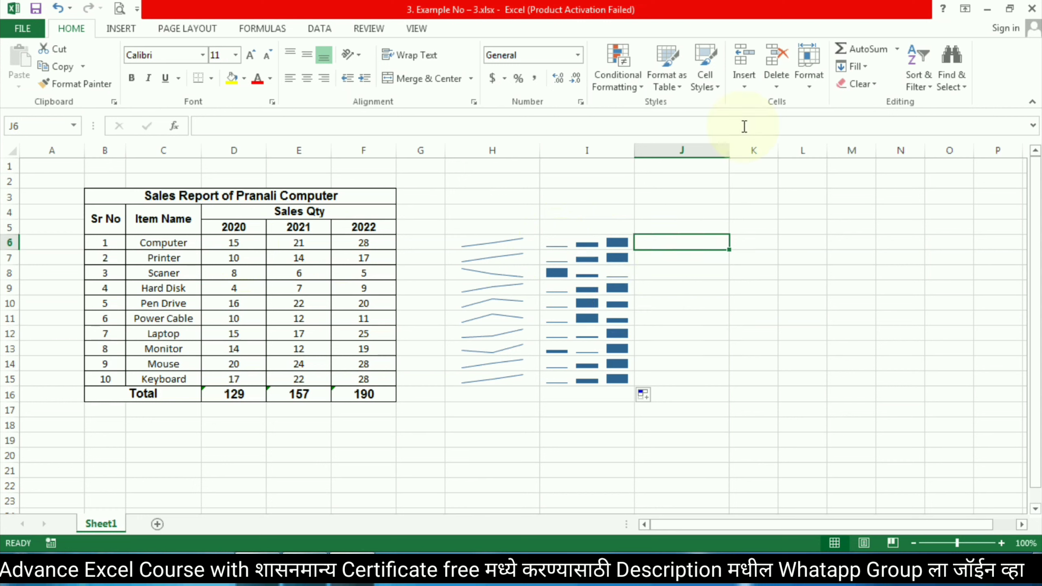
click(119, 30)
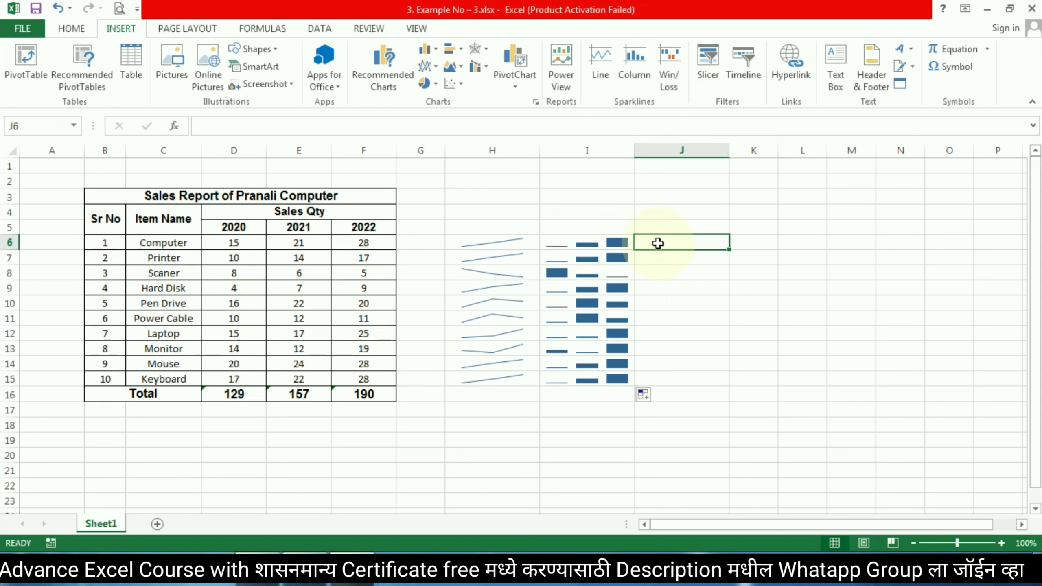
click(673, 55)
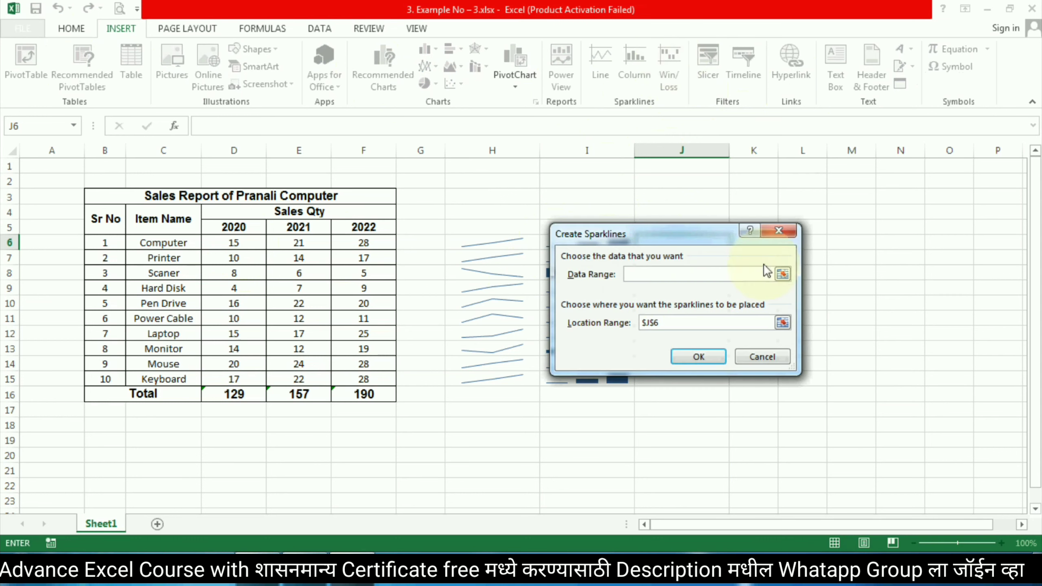
click(781, 274)
drag(354, 239, 352, 238)
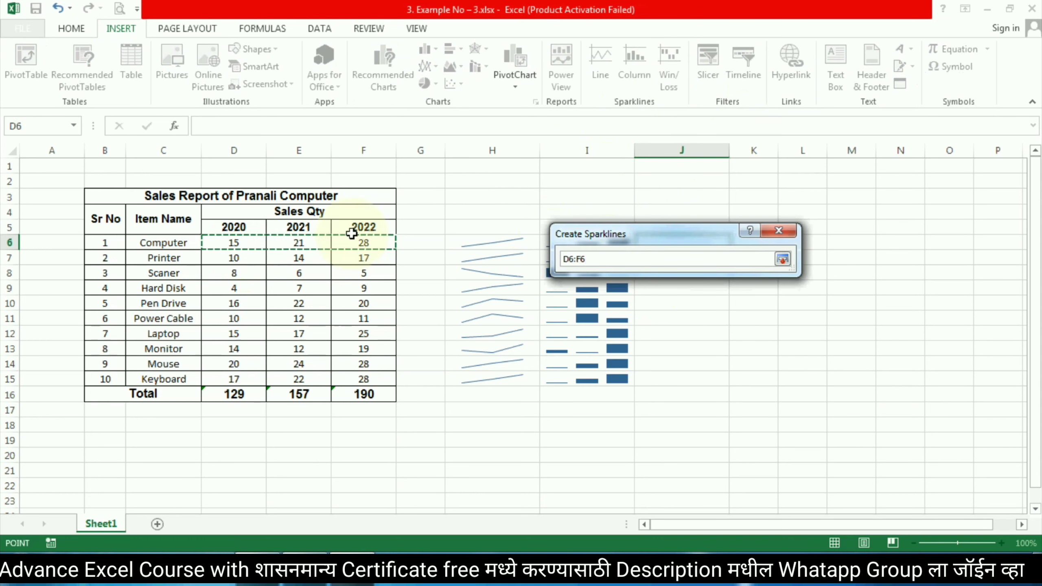
click(783, 259)
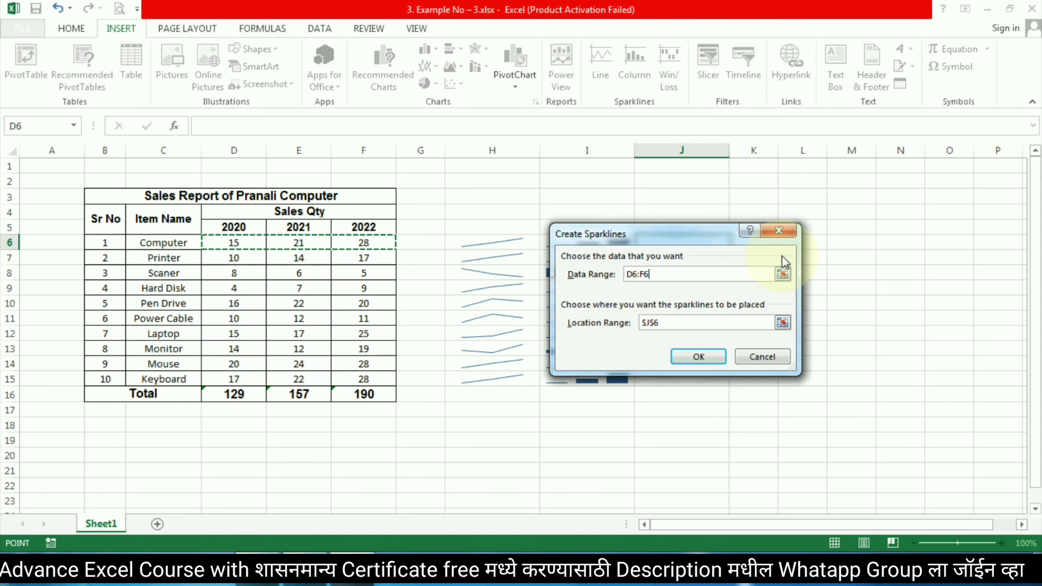
click(707, 354)
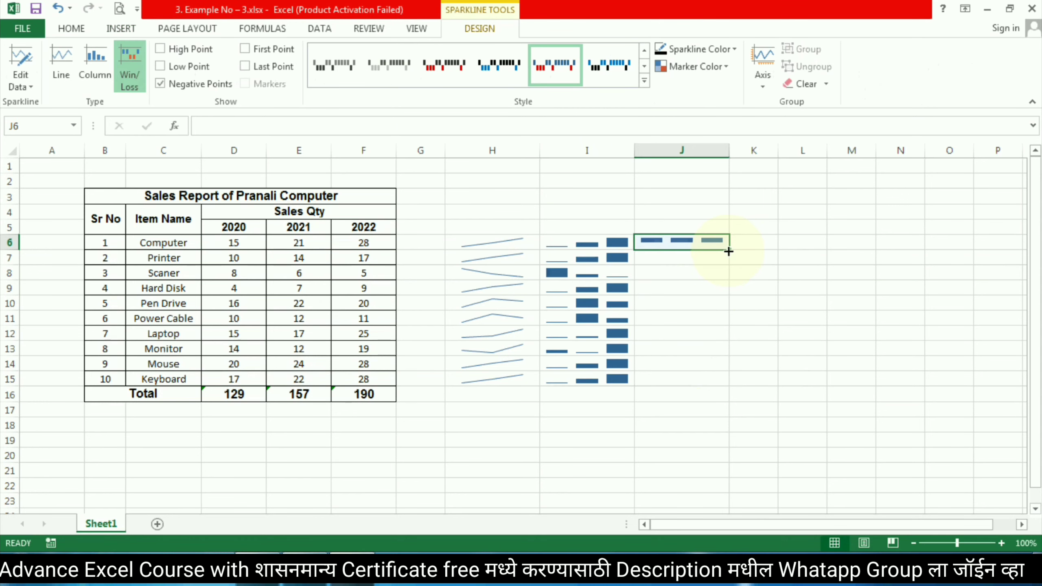
drag(729, 249, 728, 386)
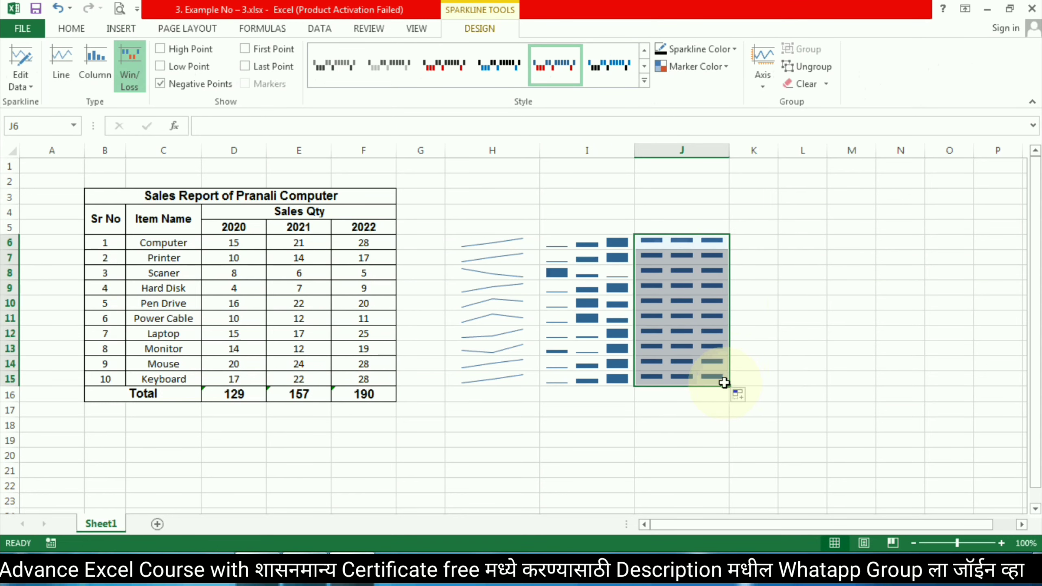
click(791, 304)
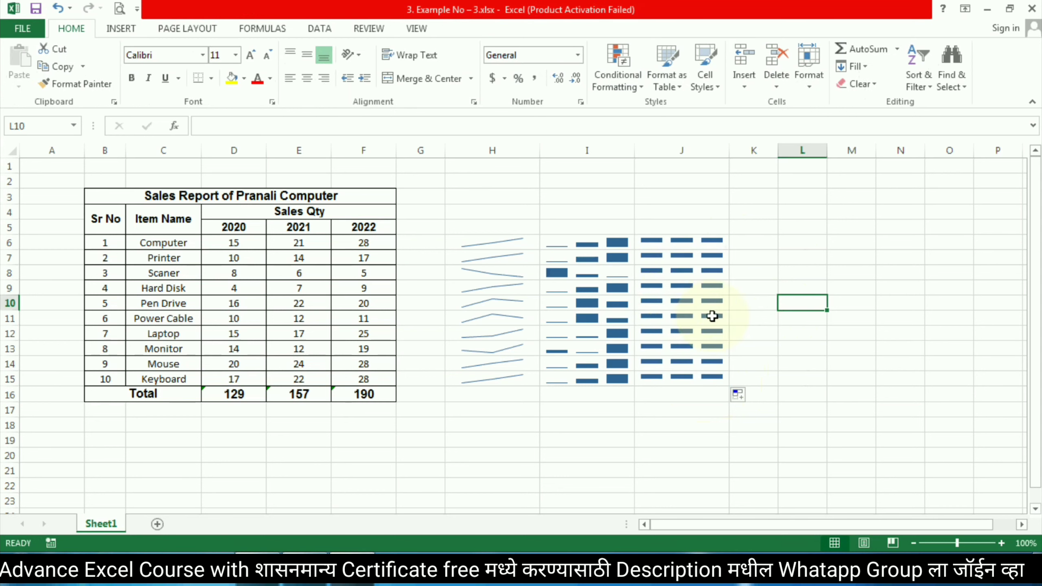
Select the win/loss sparkline group in column J
drag(661, 247, 697, 378)
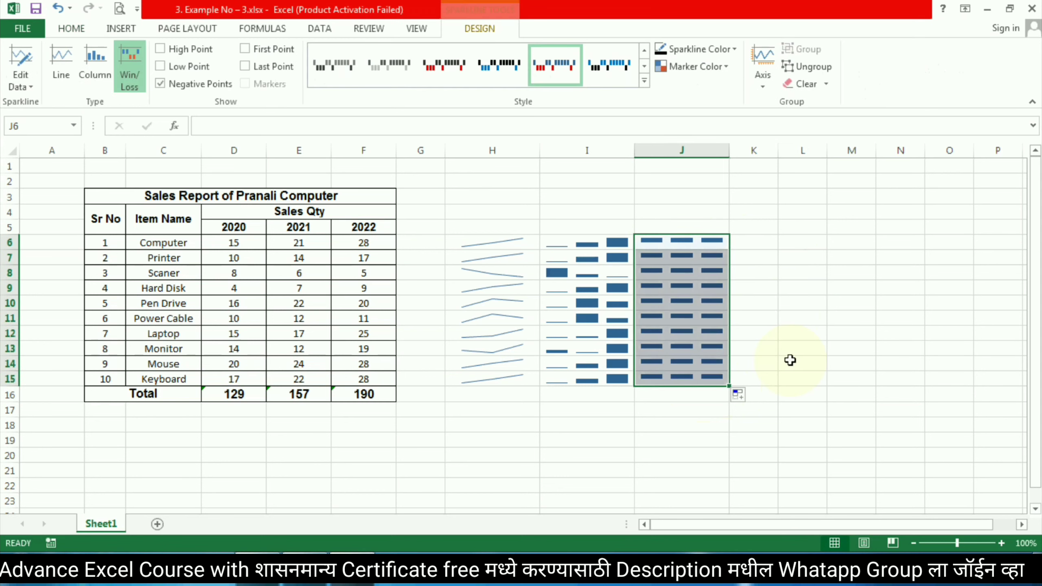
click(792, 363)
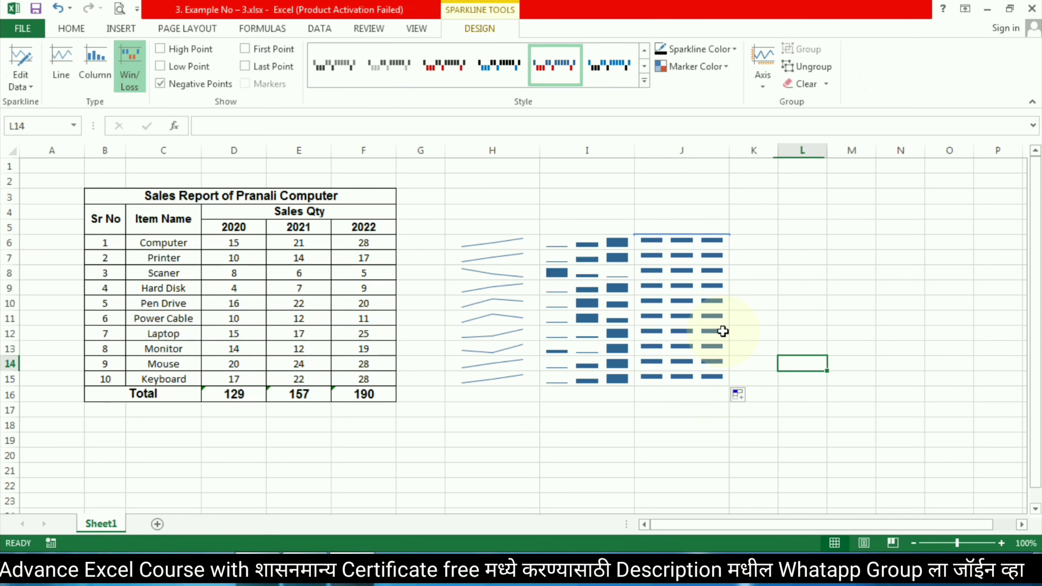
click(704, 241)
Change Computer's 2021 sales in E6 to -10 and Laptop's in E12 to -17
click(286, 242)
text(-)
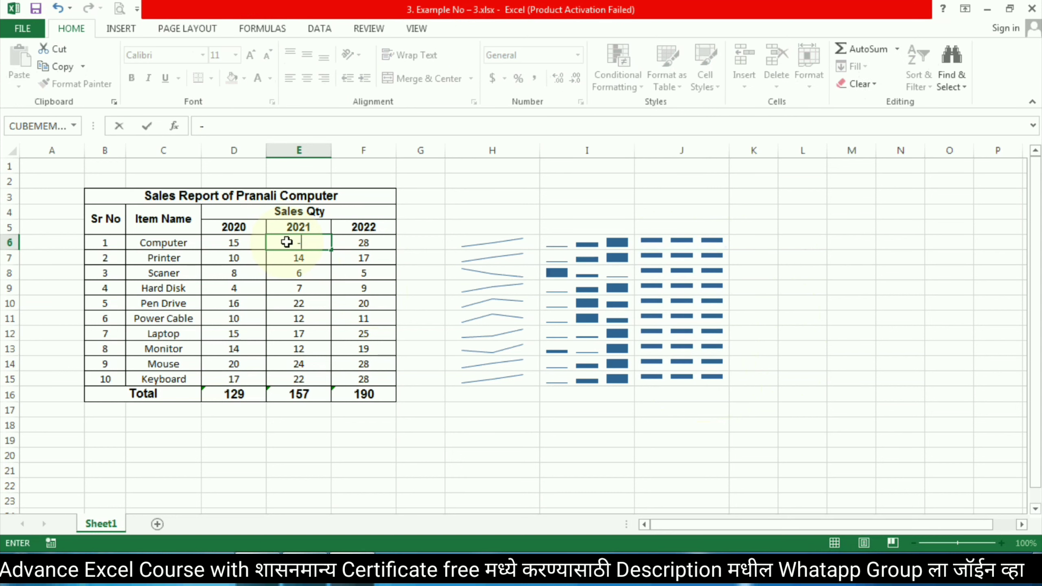
text(10)
key(Return)
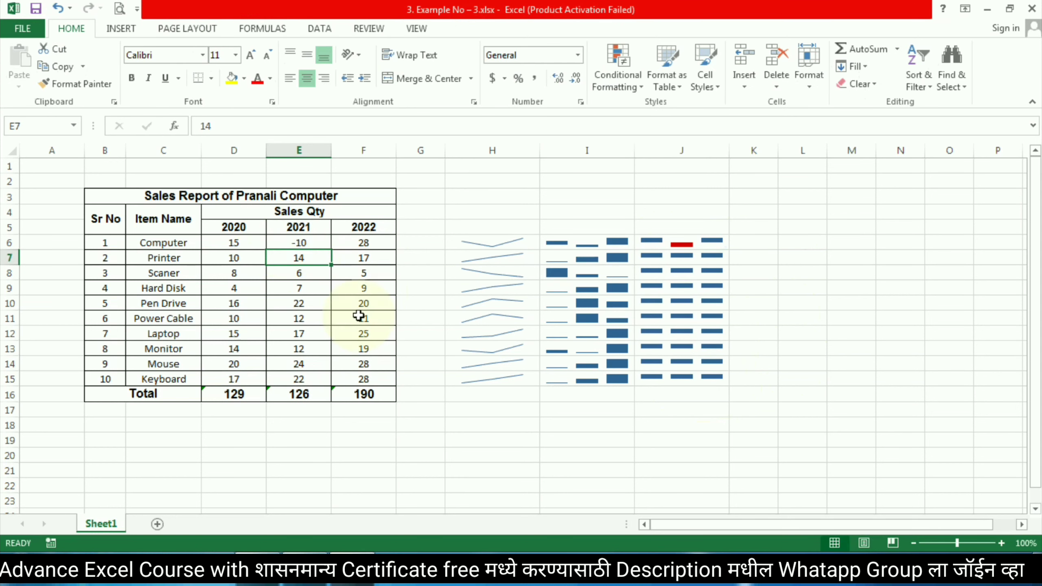
click(314, 333)
text(-17)
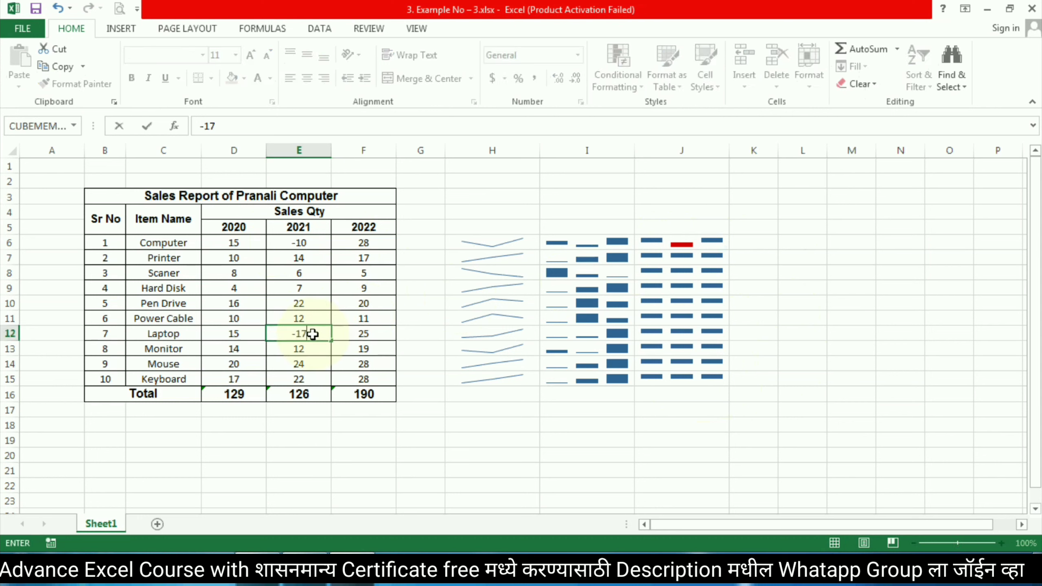
key(Return)
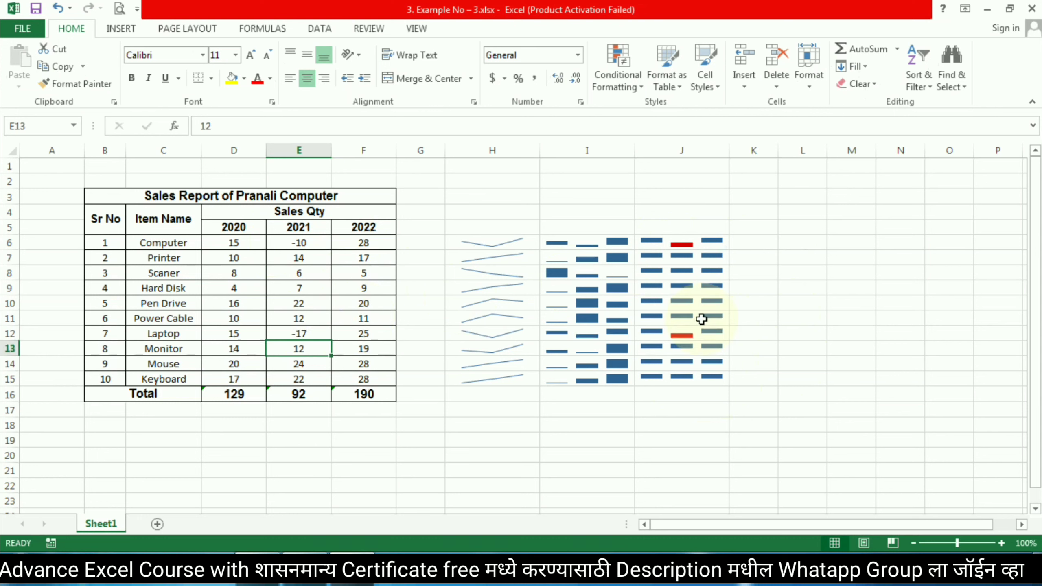
click(684, 336)
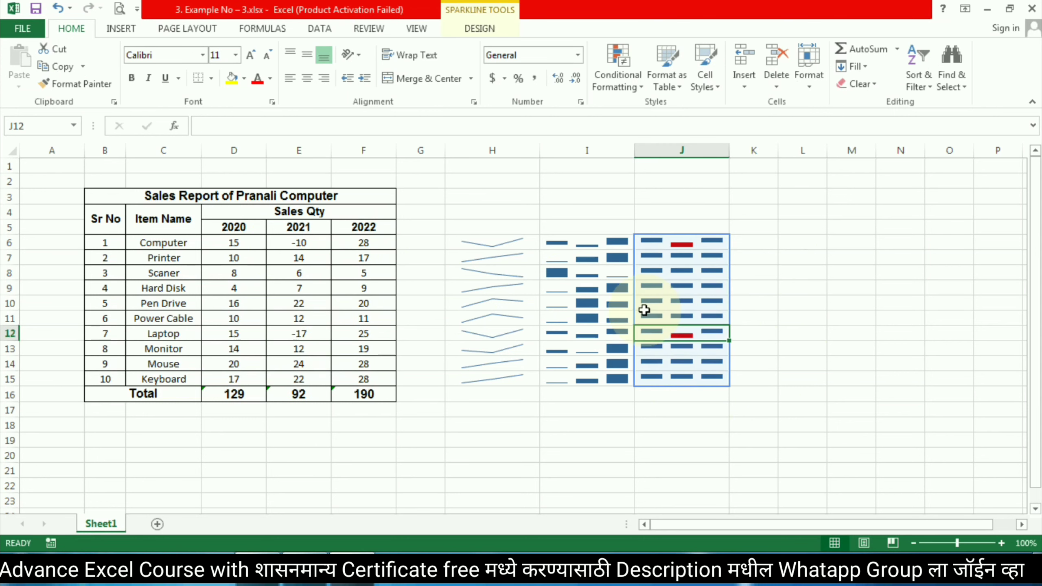
click(775, 260)
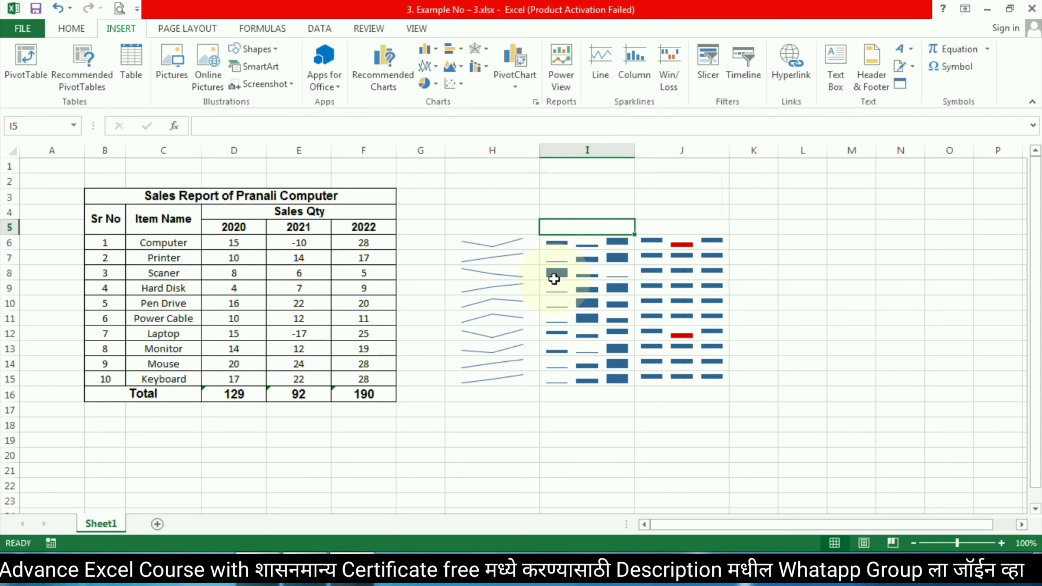
click(508, 241)
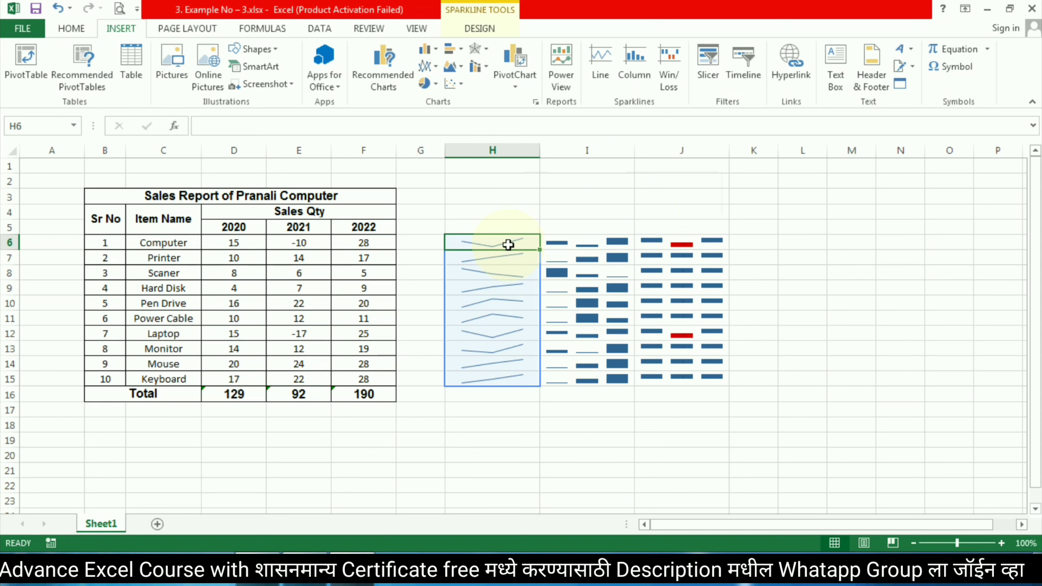
click(557, 240)
click(503, 251)
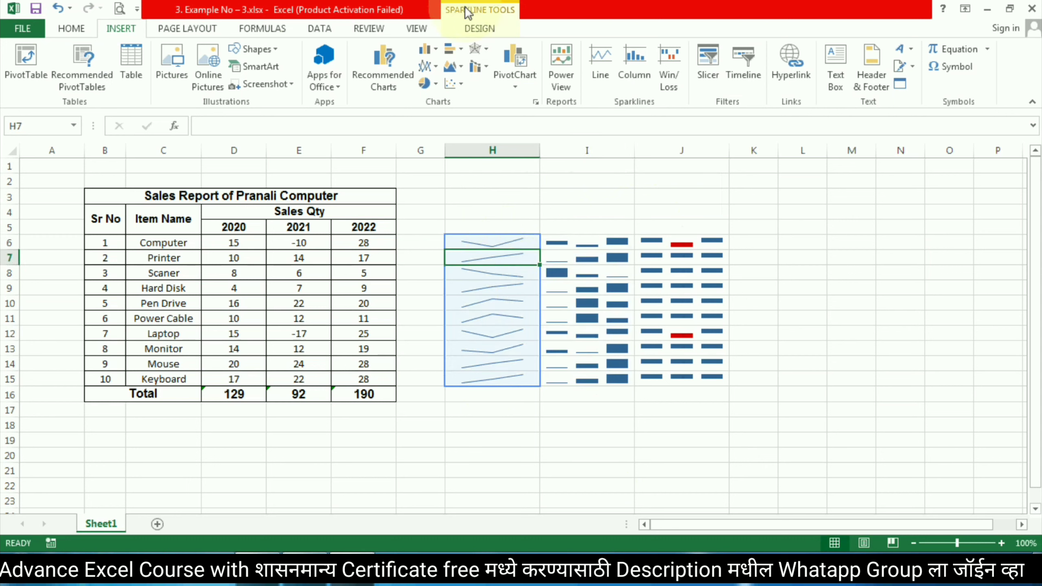
click(477, 29)
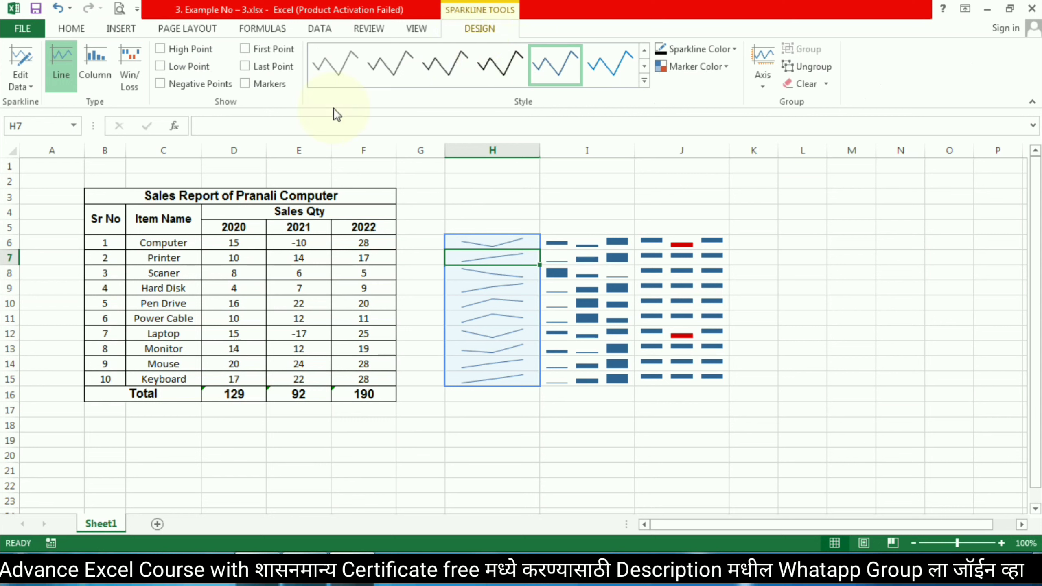
click(502, 244)
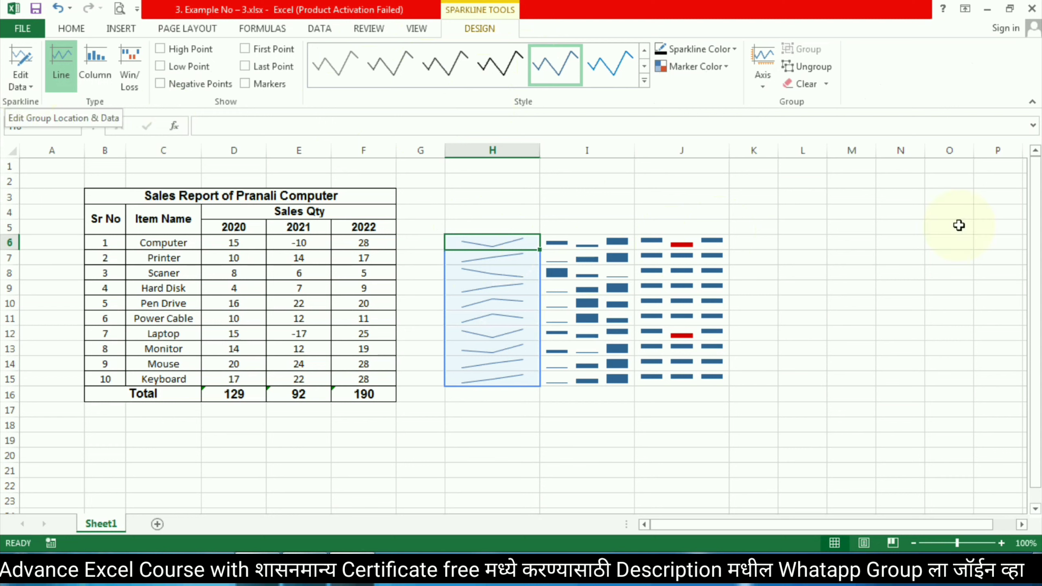
click(588, 243)
click(512, 240)
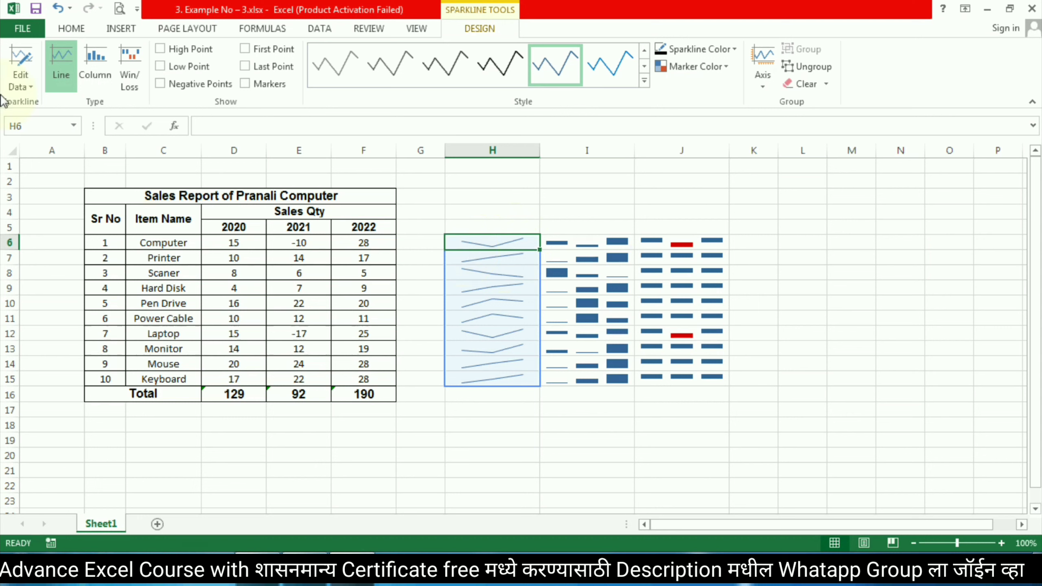
Check the line sparkline group's data range D6:F15 and location H6:H15, leaving both unchanged
click(20, 88)
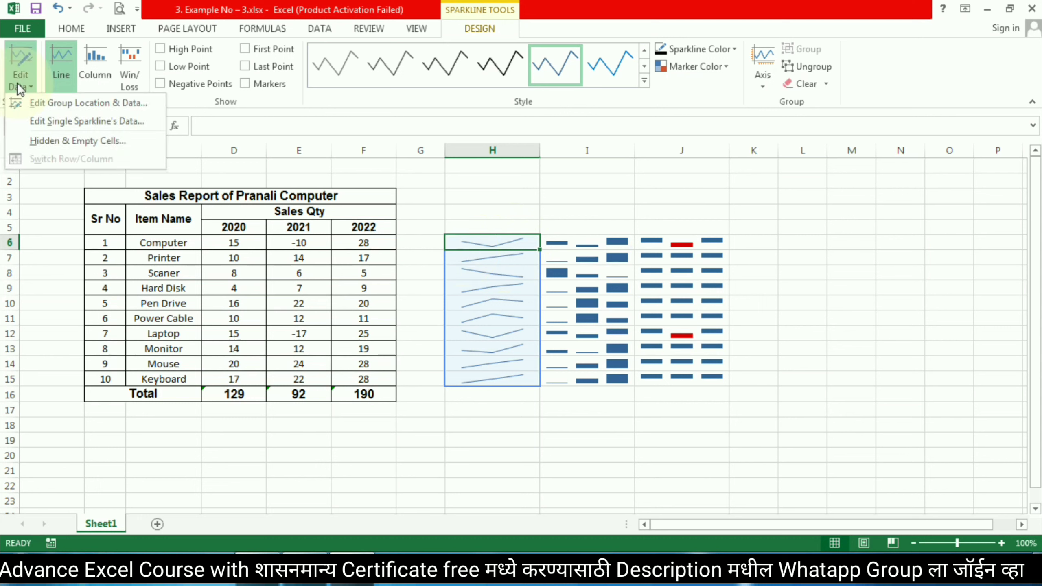
click(24, 102)
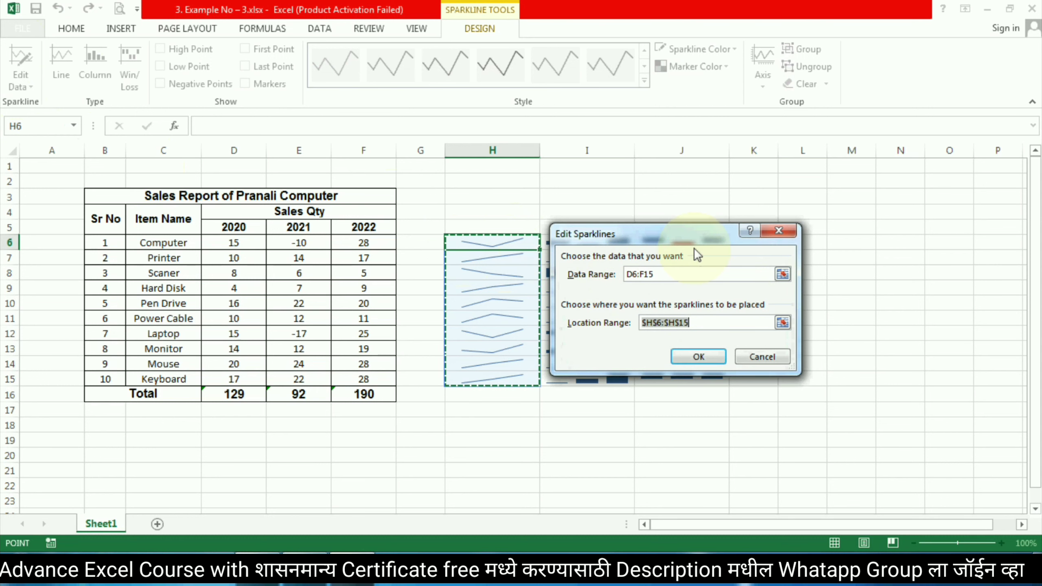
drag(685, 234, 790, 185)
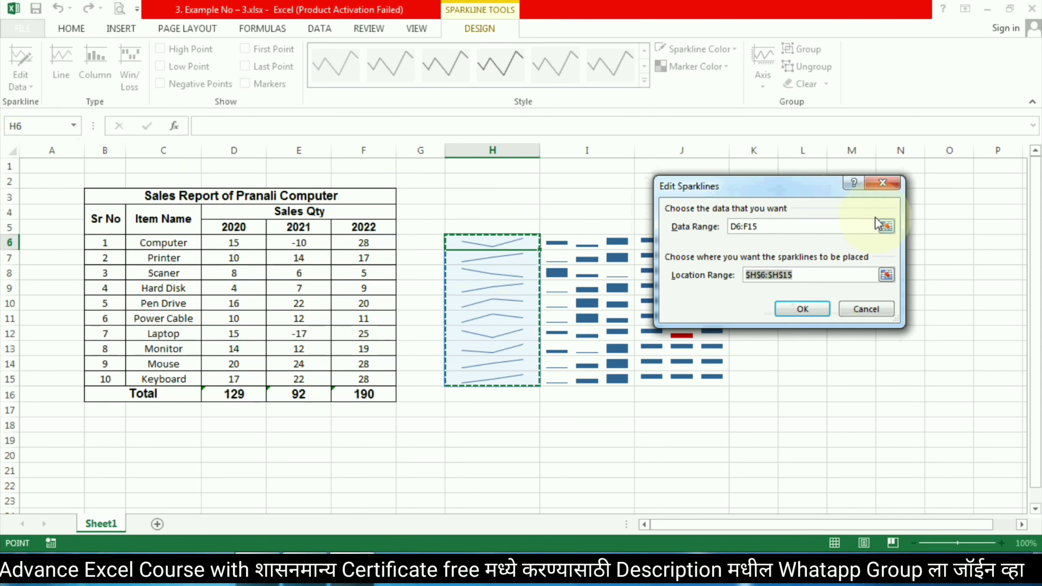
click(804, 312)
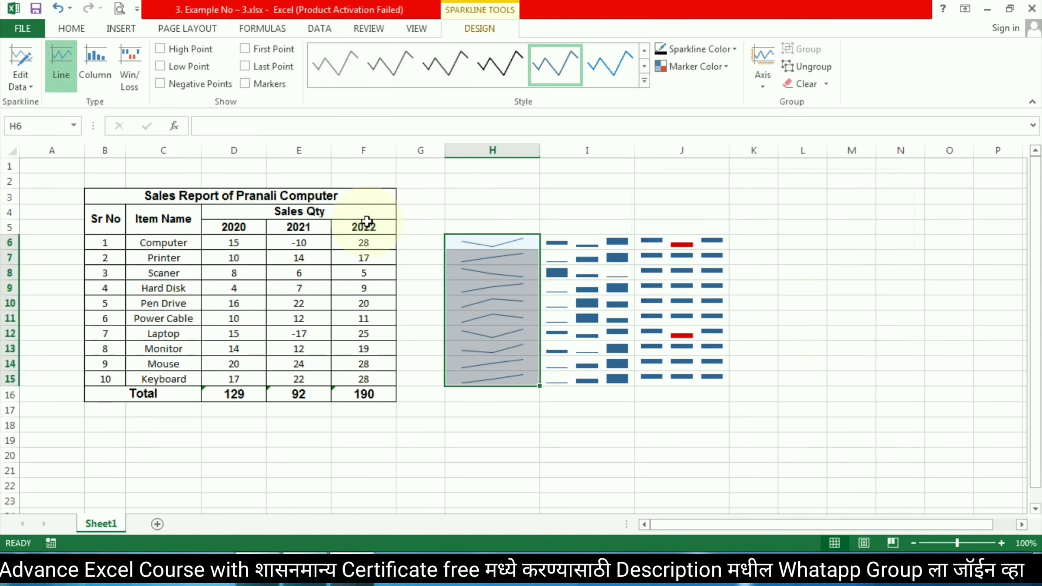
click(30, 84)
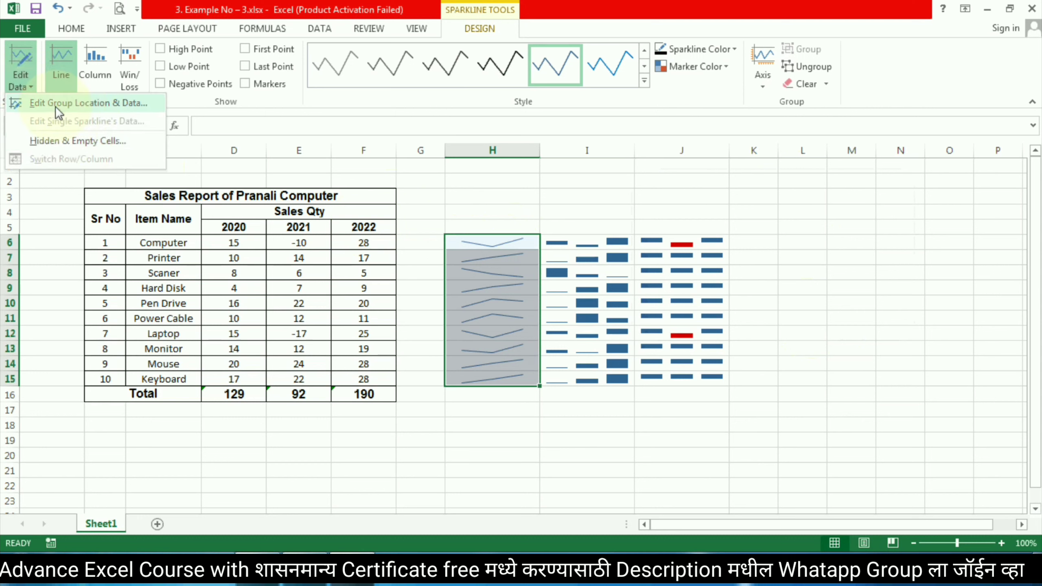
click(88, 103)
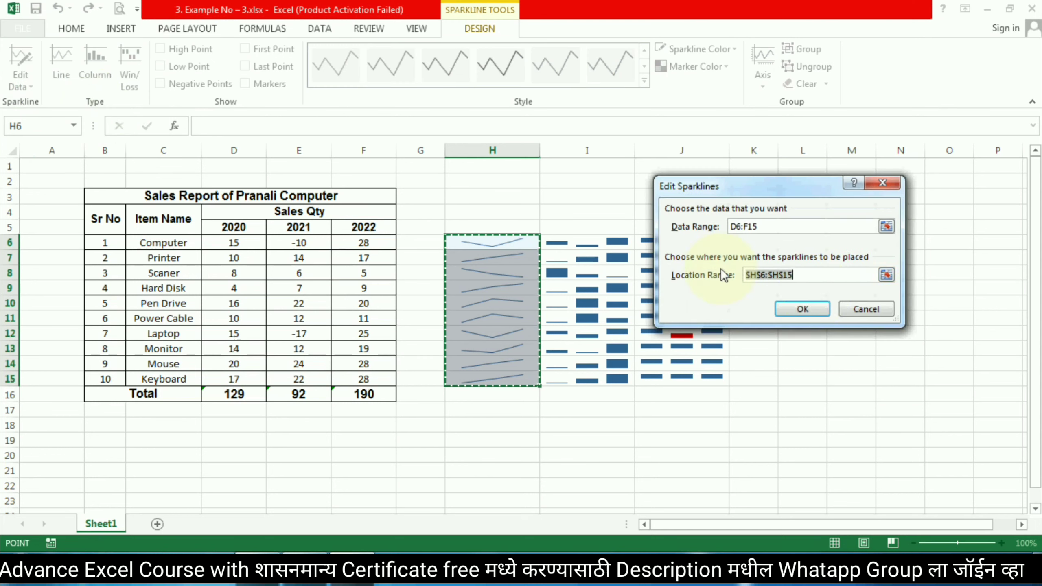
click(814, 303)
click(30, 74)
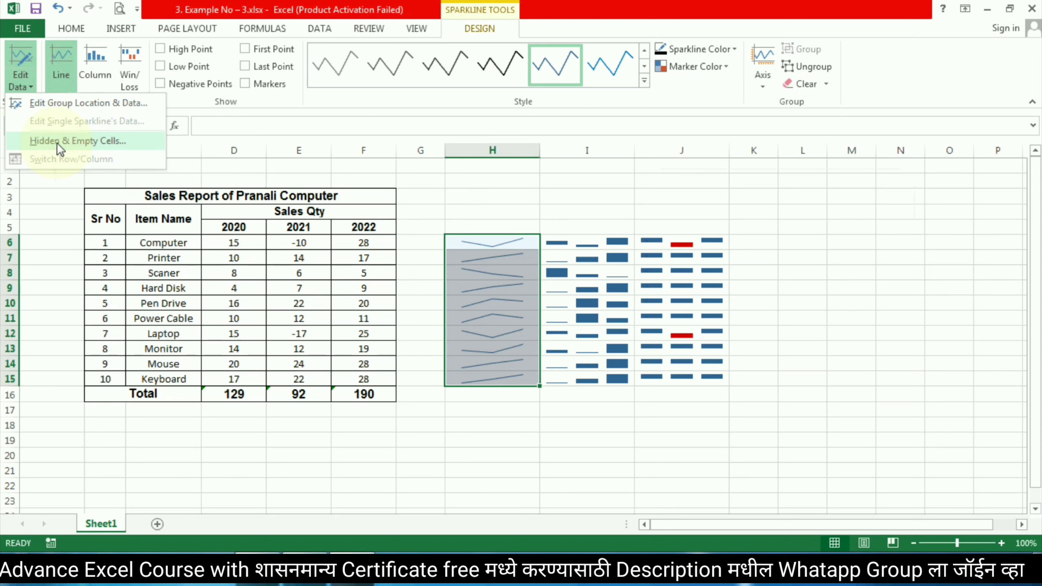
In Hidden & Empty Cell Settings, keep empty cells shown as Gaps
click(57, 142)
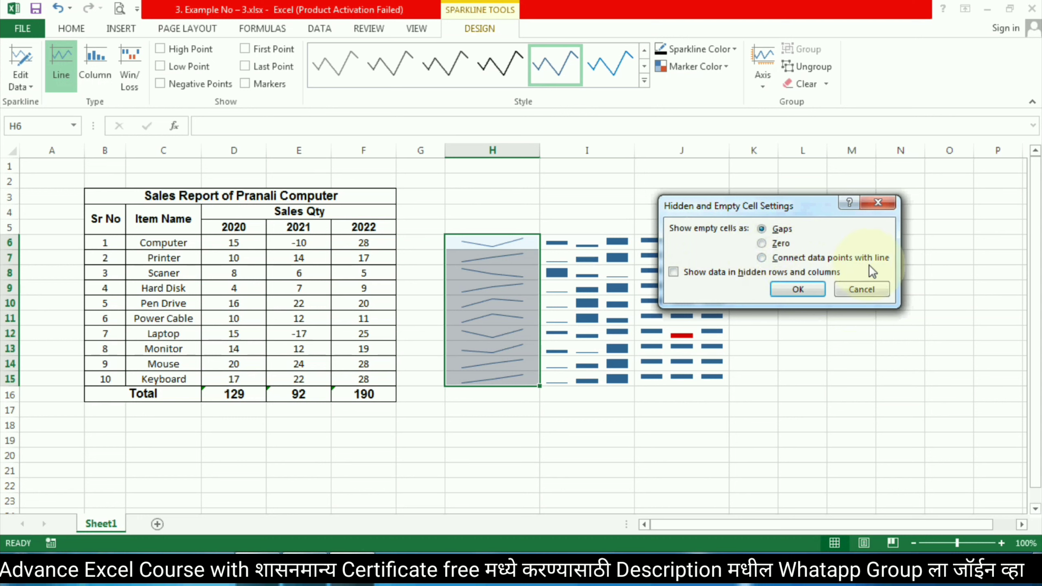
click(797, 287)
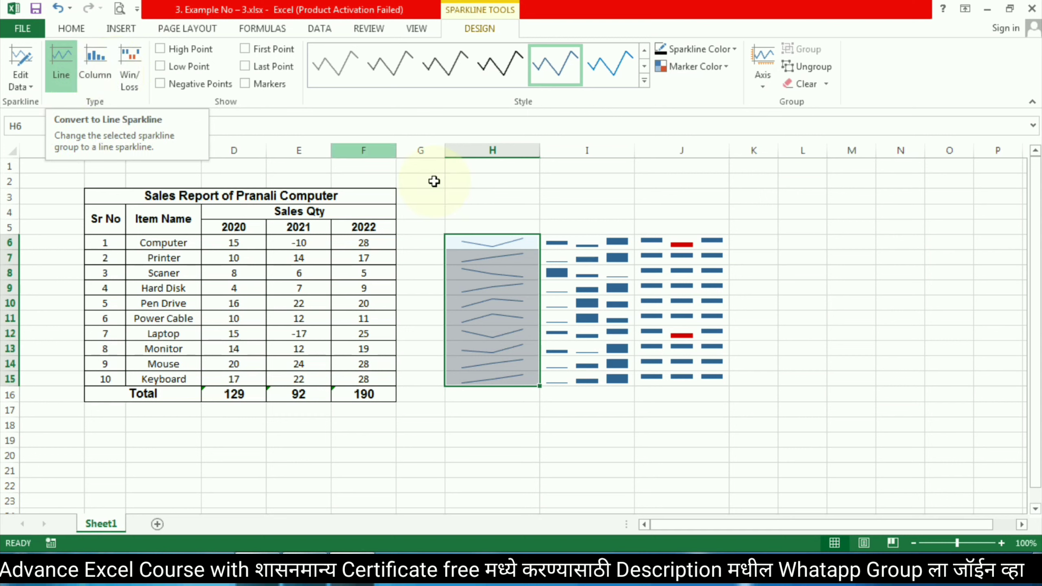
Try Line and Win/Loss types on the column I sparklines, keep Column, then select column H
click(612, 275)
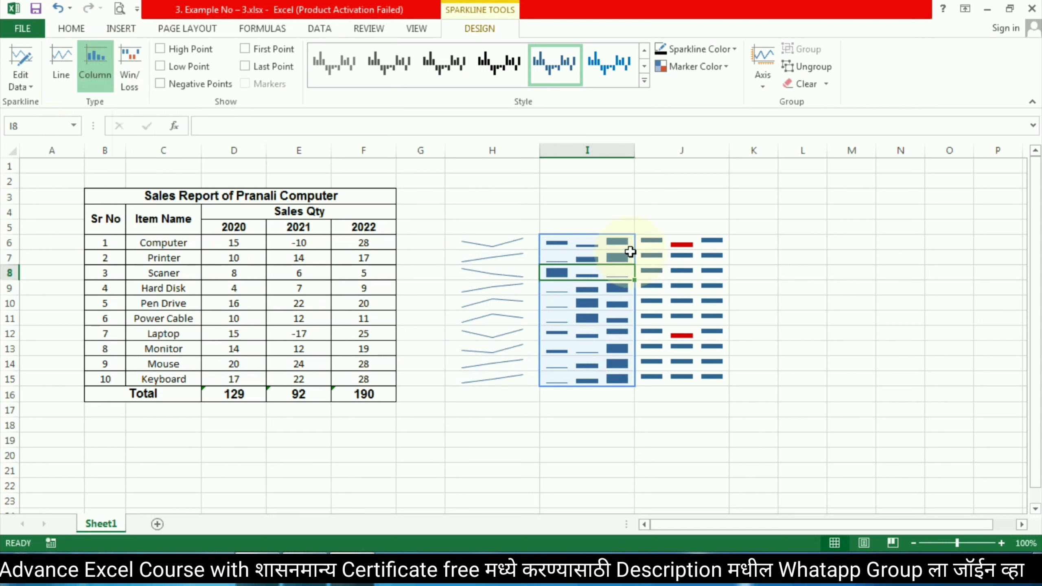
click(609, 243)
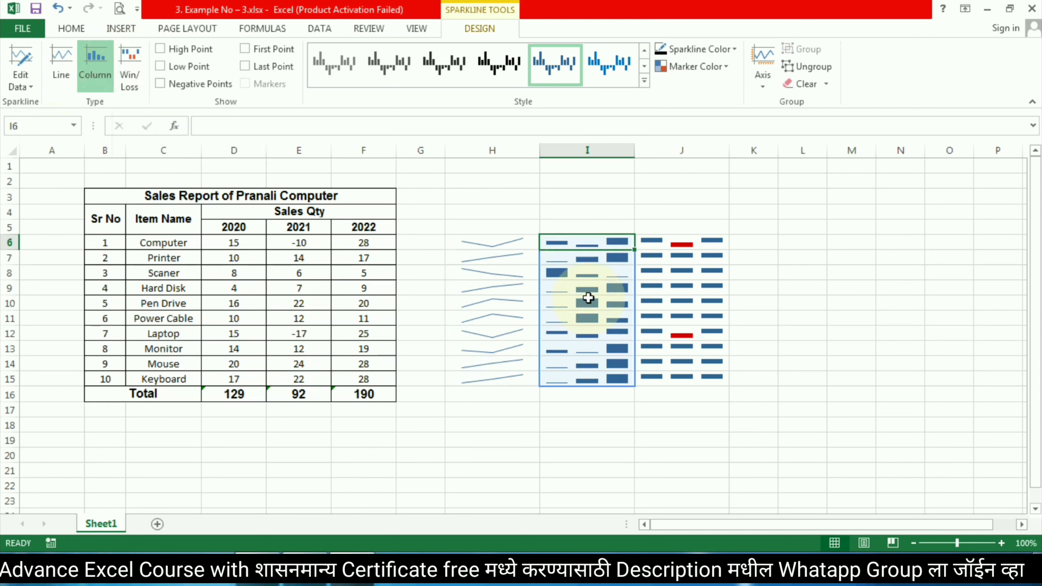
click(57, 62)
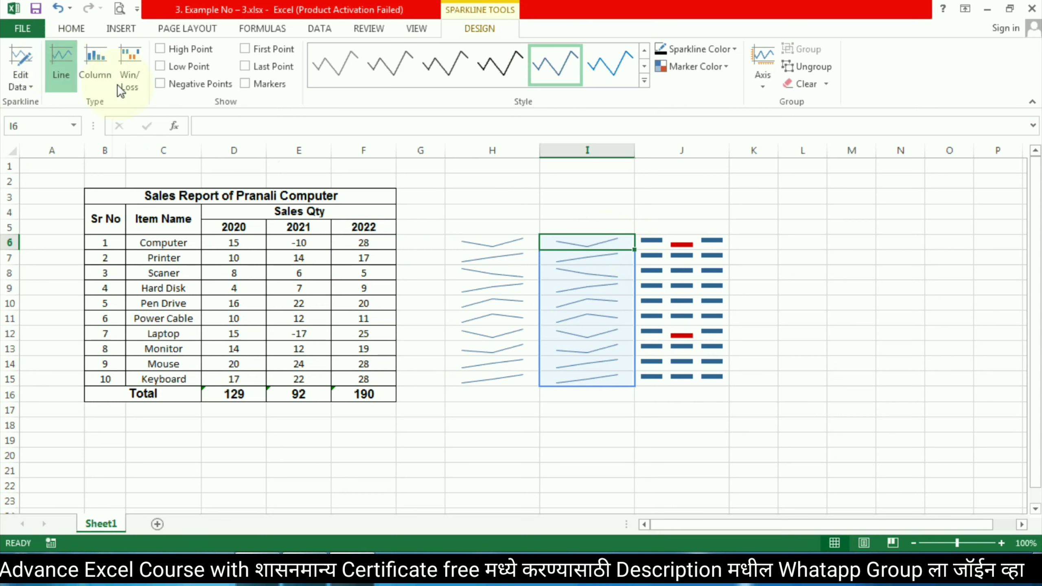
click(99, 71)
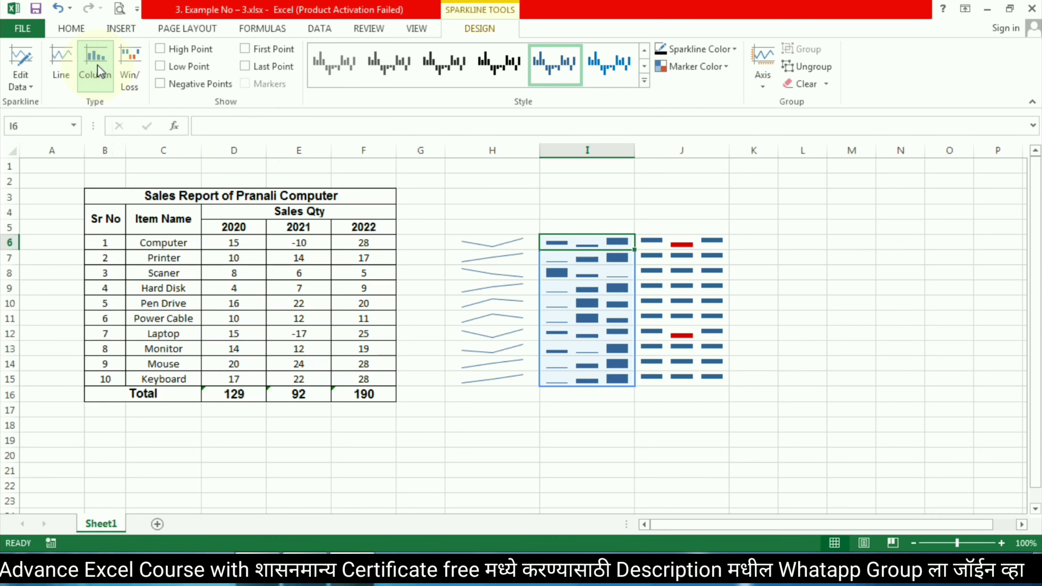
click(134, 62)
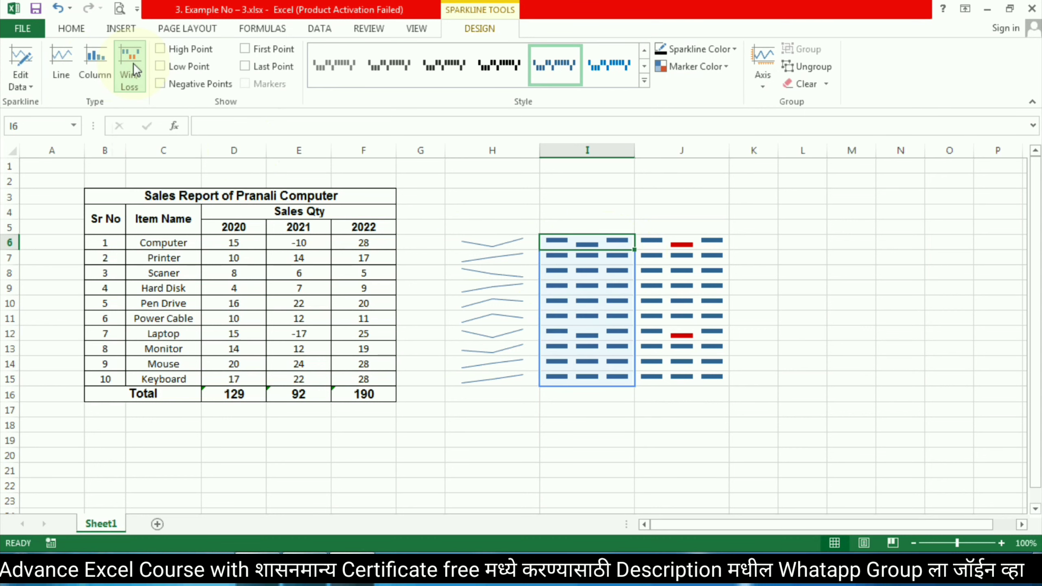
click(102, 64)
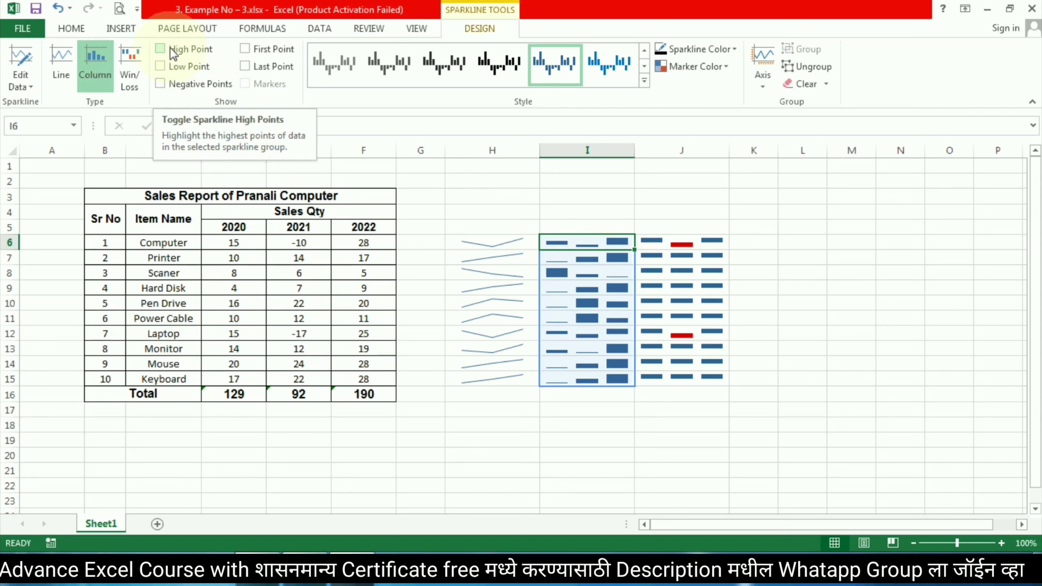
click(517, 240)
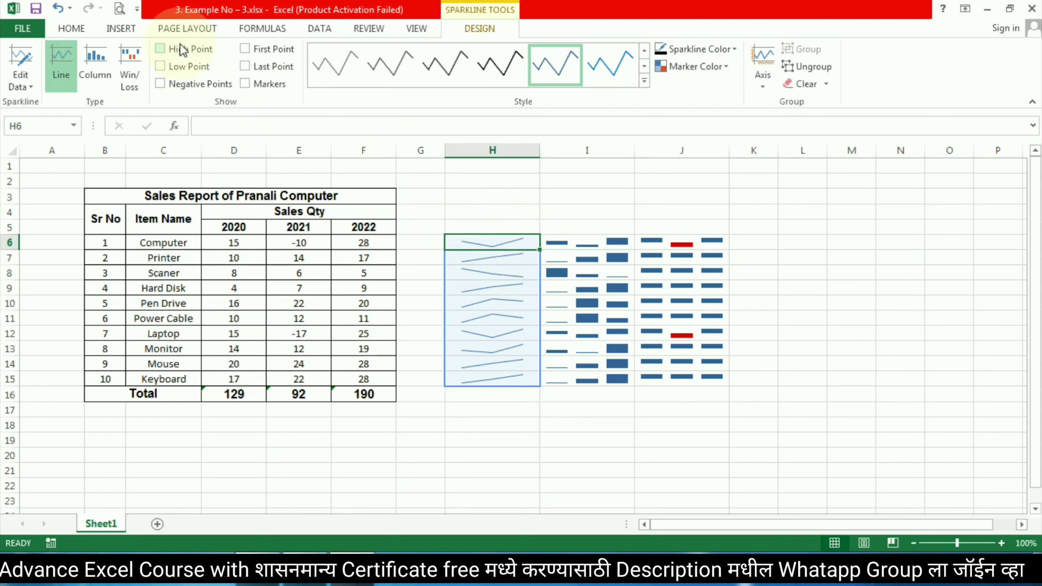
Mark low points instead of high points on the column H line sparklines
click(161, 49)
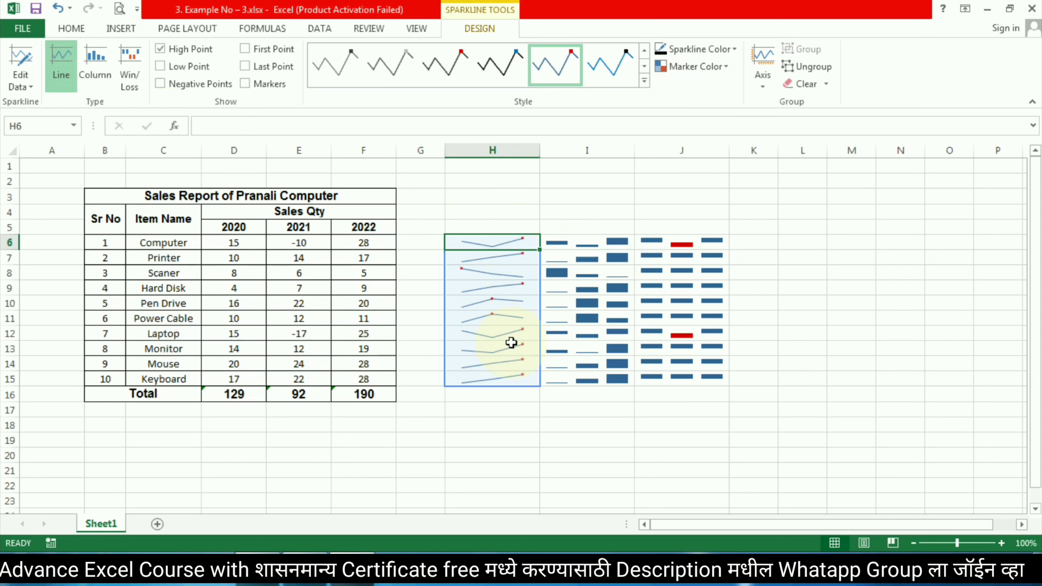
click(564, 242)
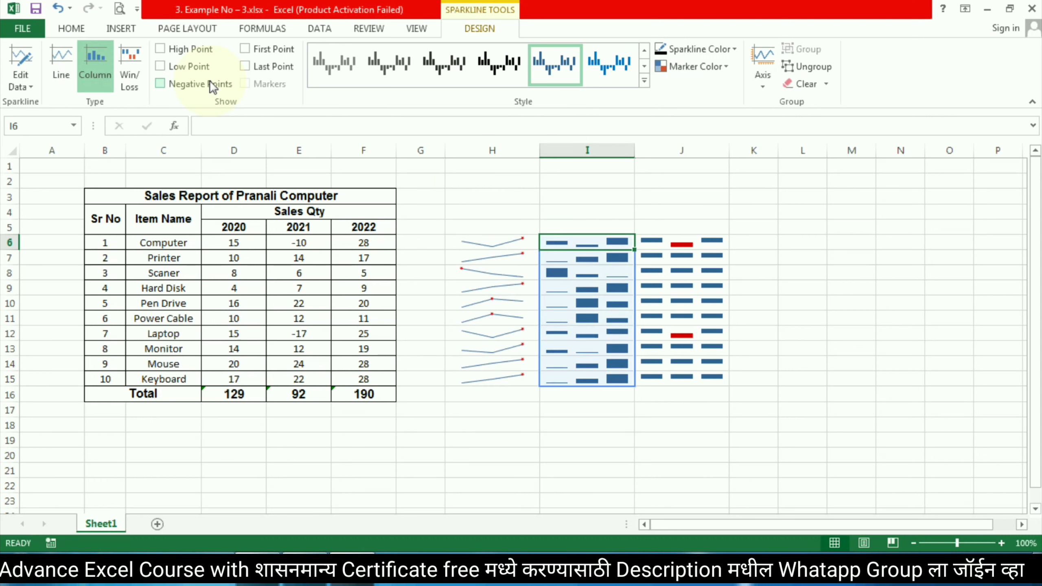
click(160, 49)
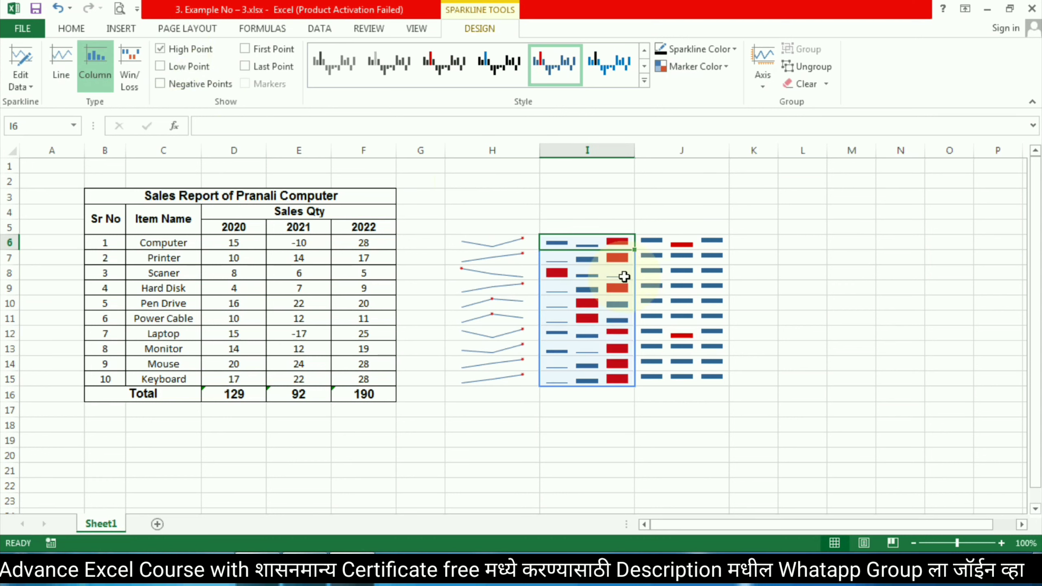
click(495, 259)
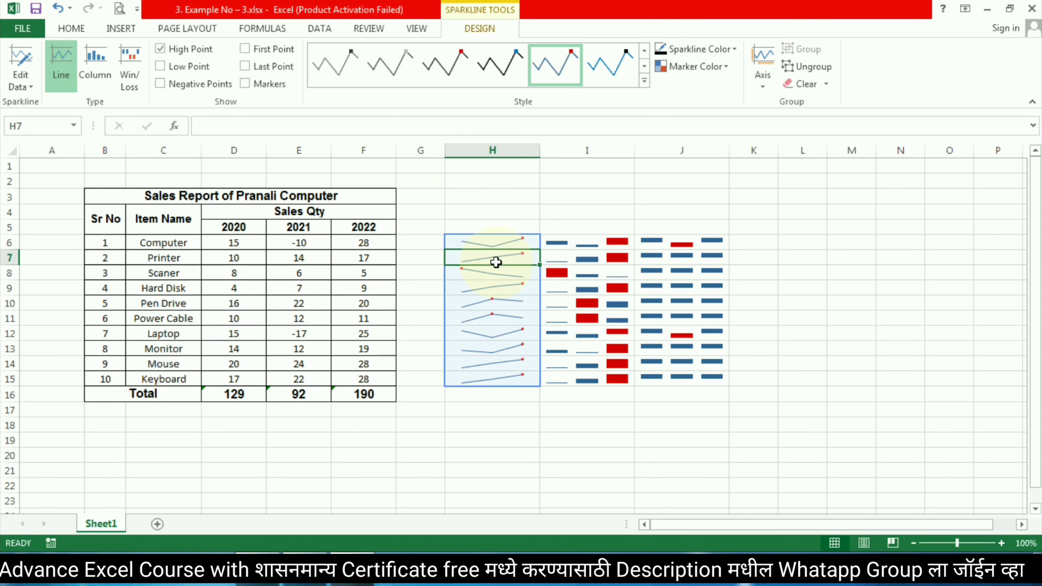
click(161, 67)
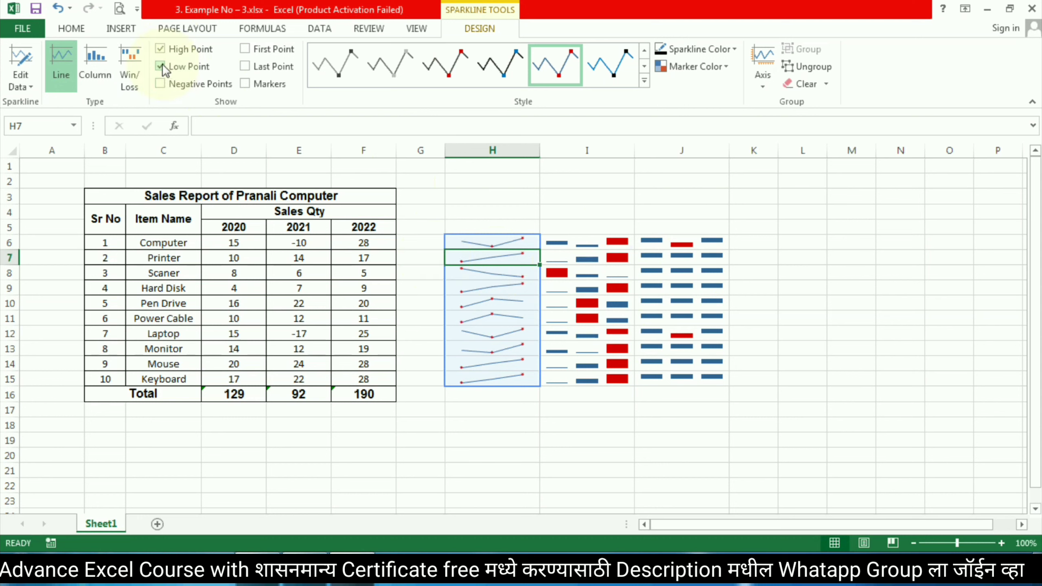
click(160, 49)
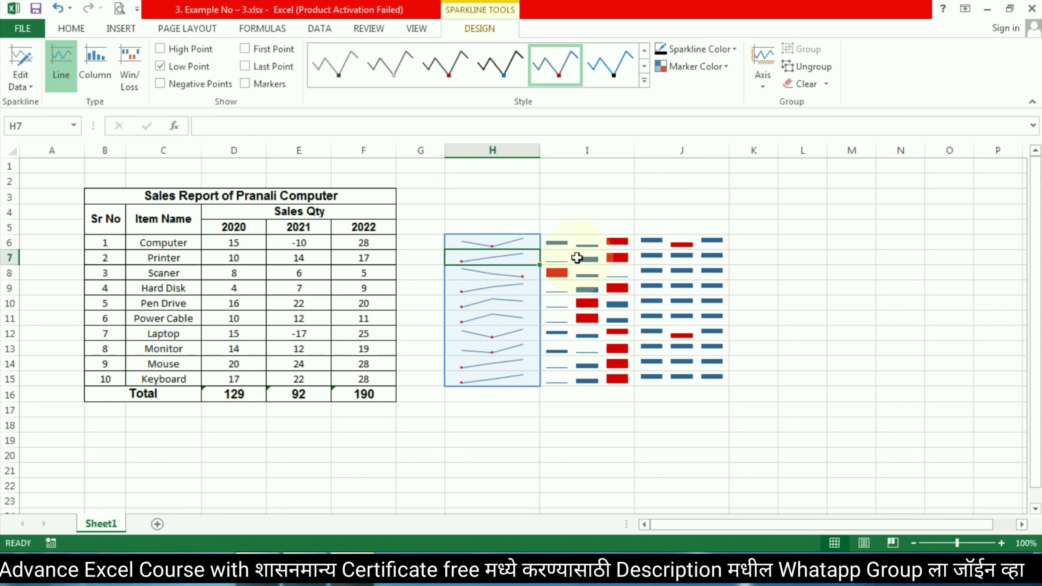
Turn off high and low points on the column I sparklines and highlight negative points
click(587, 257)
click(193, 64)
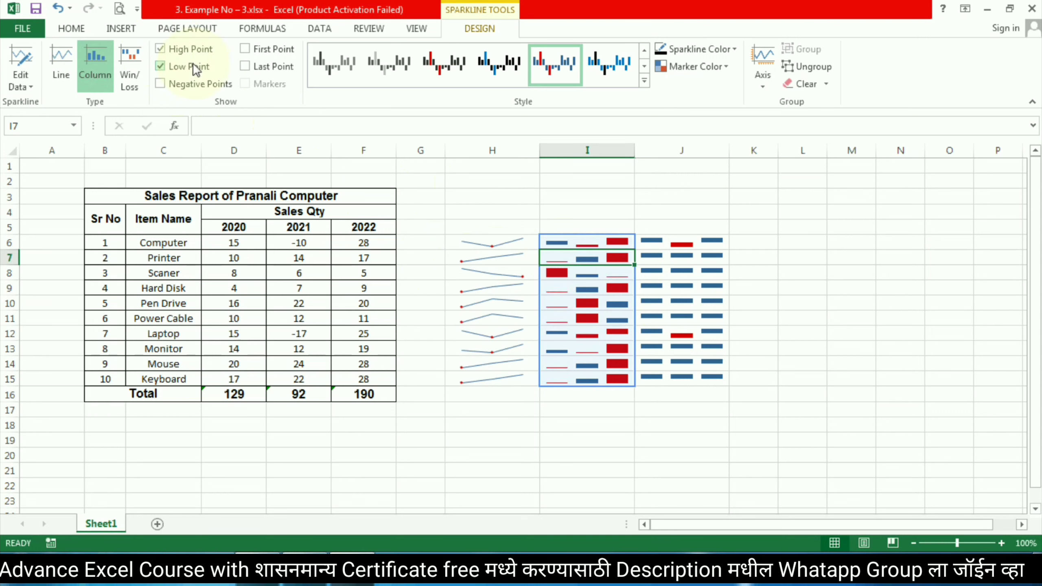
click(189, 54)
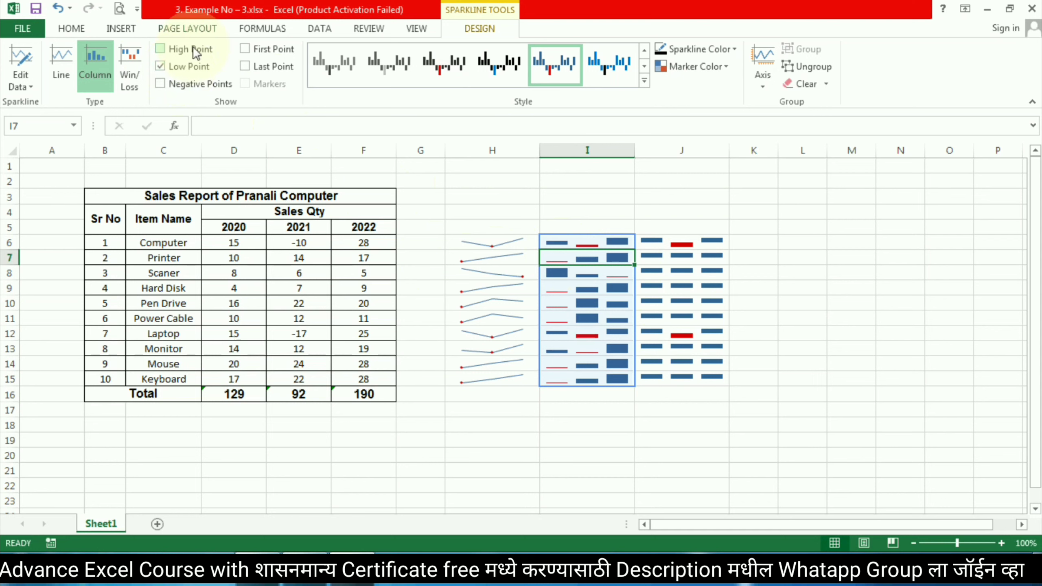
click(200, 66)
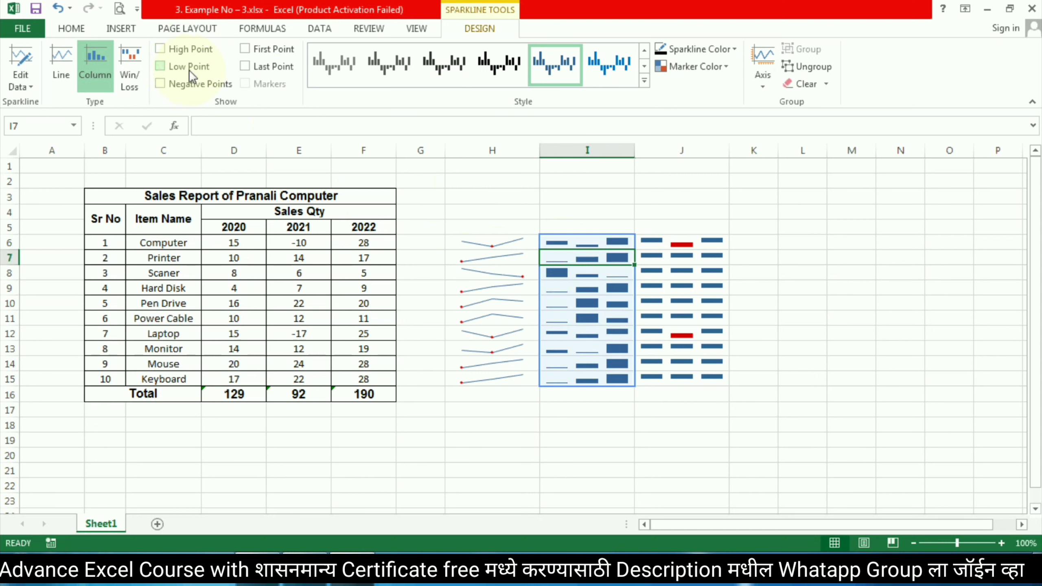
click(190, 88)
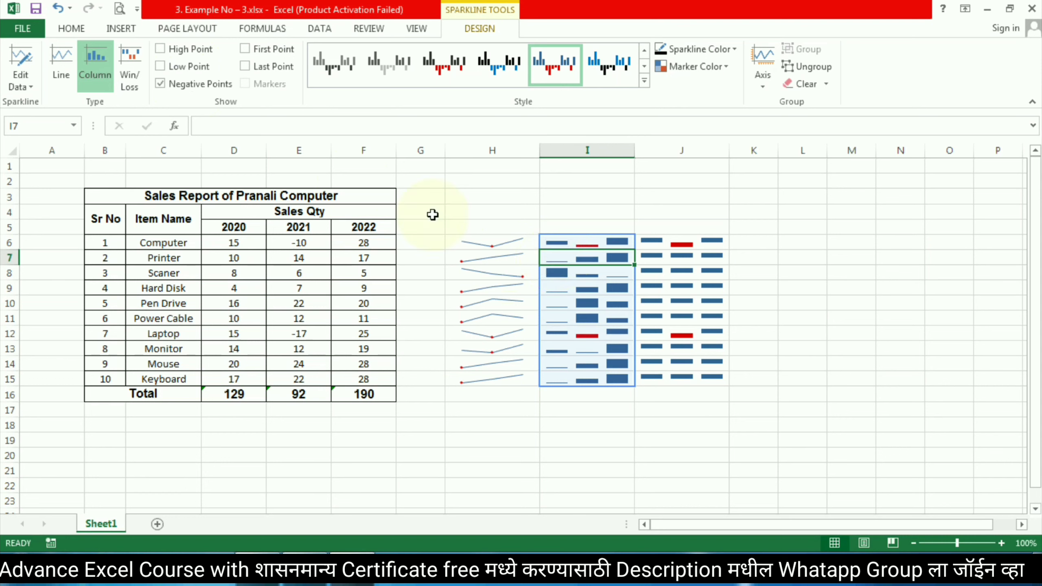
click(495, 240)
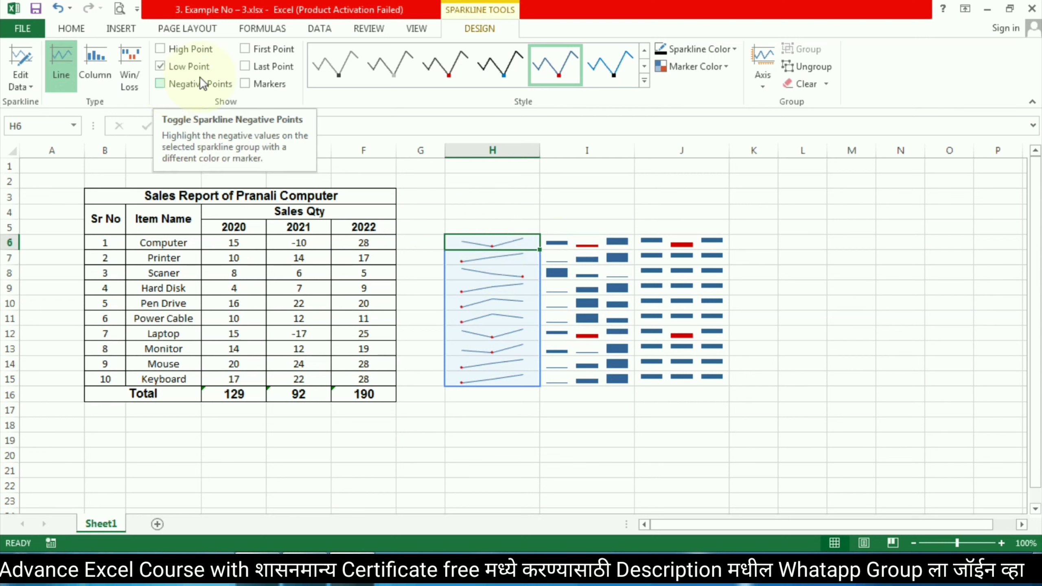
Swap the low-point markers on the H6:H15 line sparklines for markers on every data point
click(189, 66)
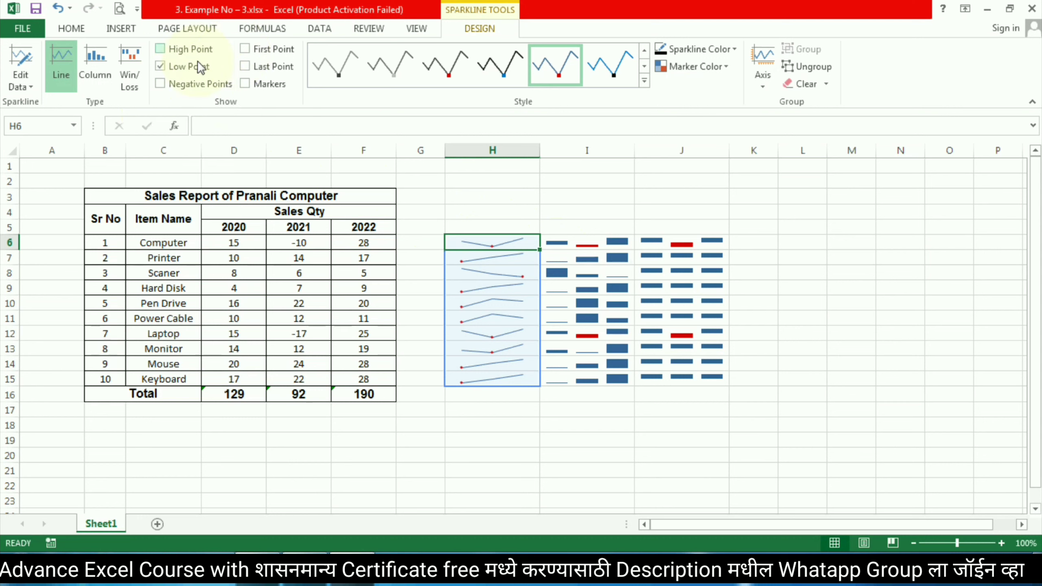
click(246, 48)
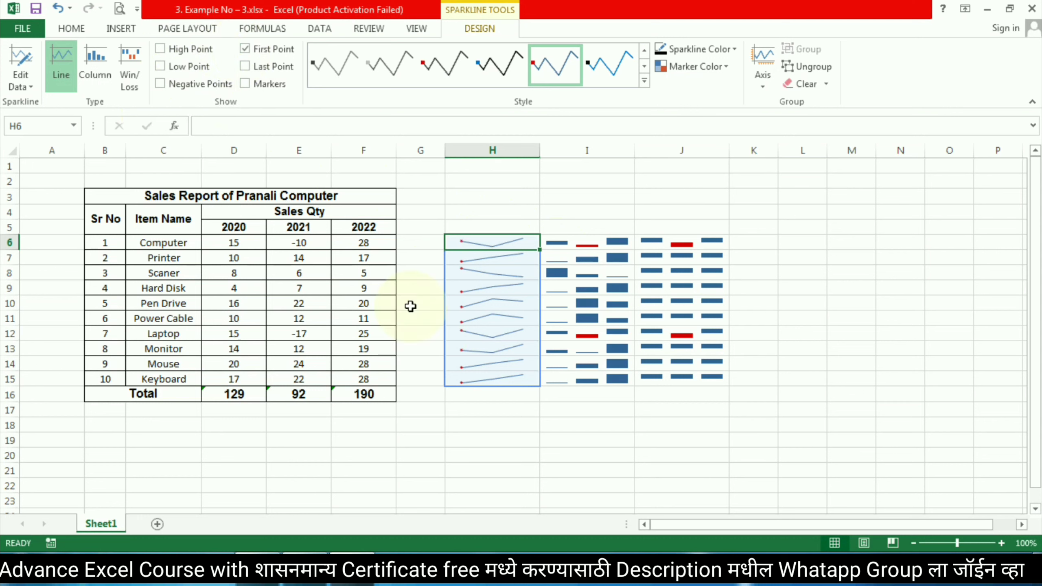
click(246, 49)
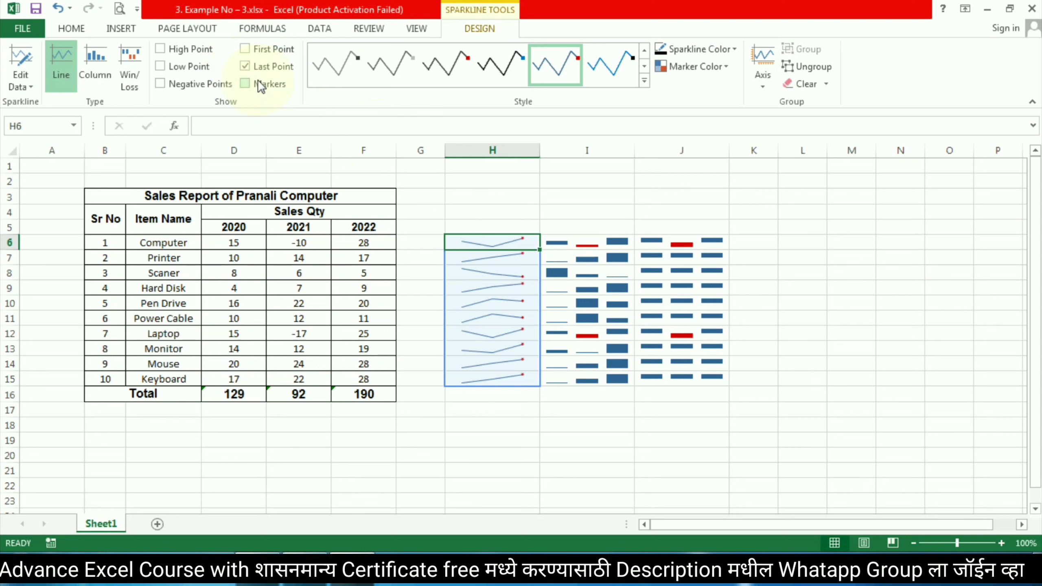
click(245, 84)
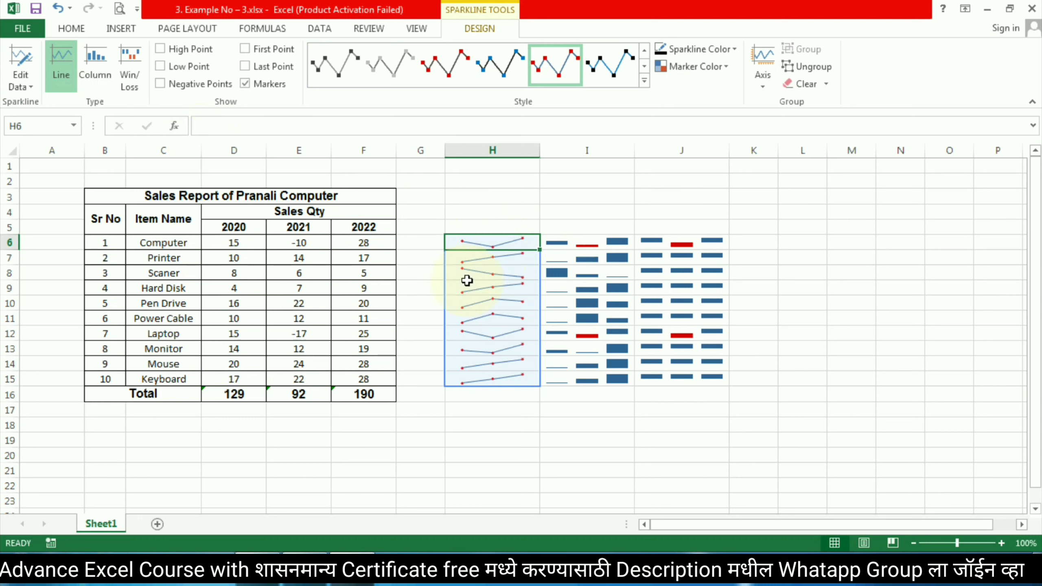
click(574, 241)
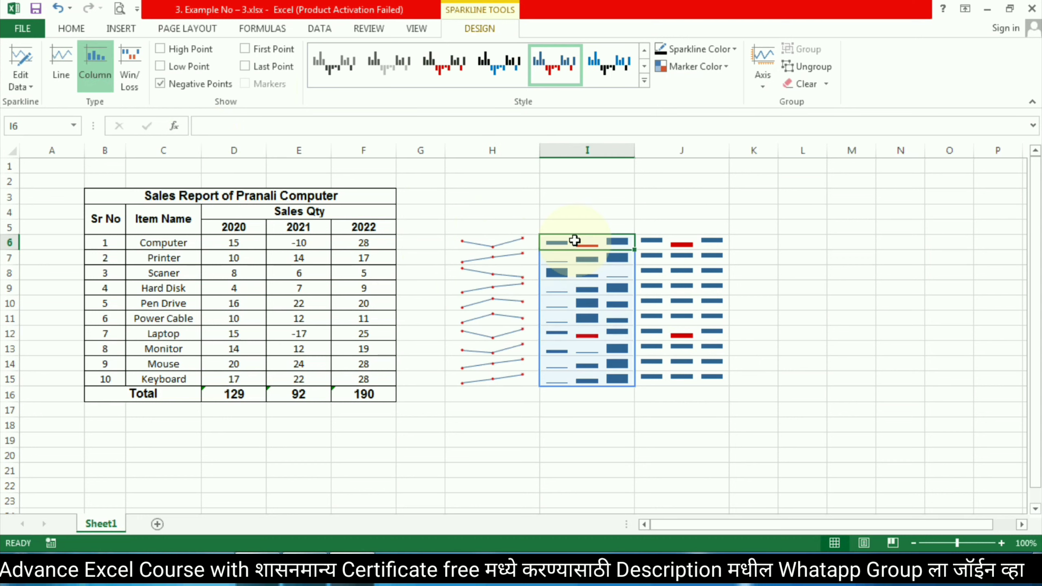
Apply a dark gallery style with blue markers to the H6:H15 line sparklines
click(653, 273)
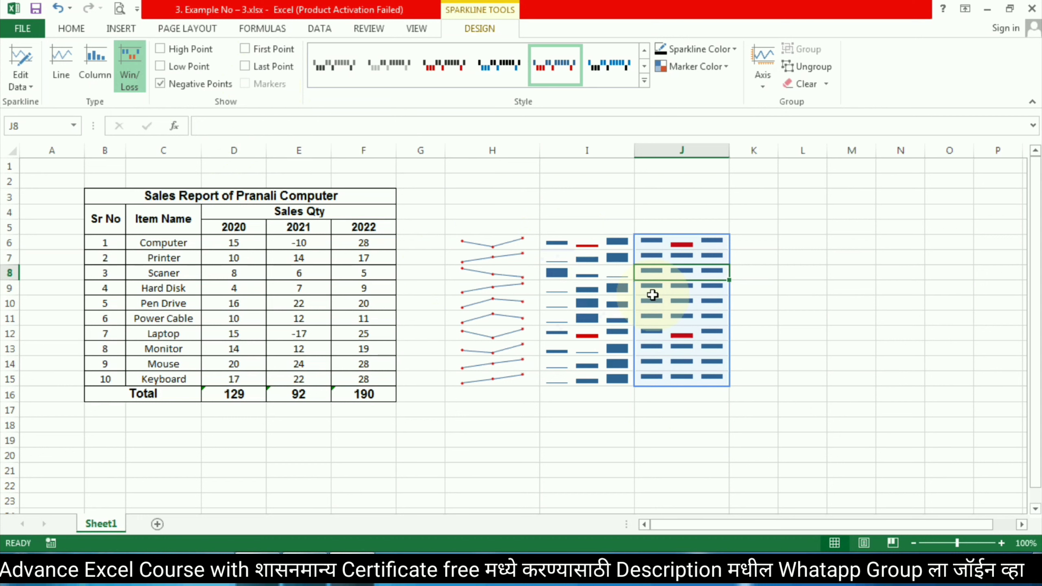
click(519, 257)
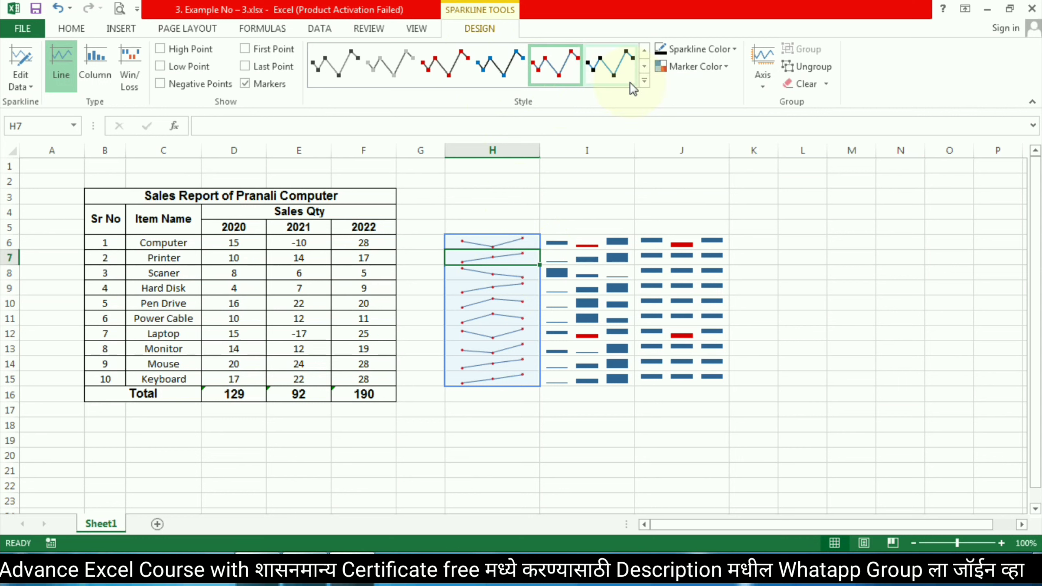
click(608, 54)
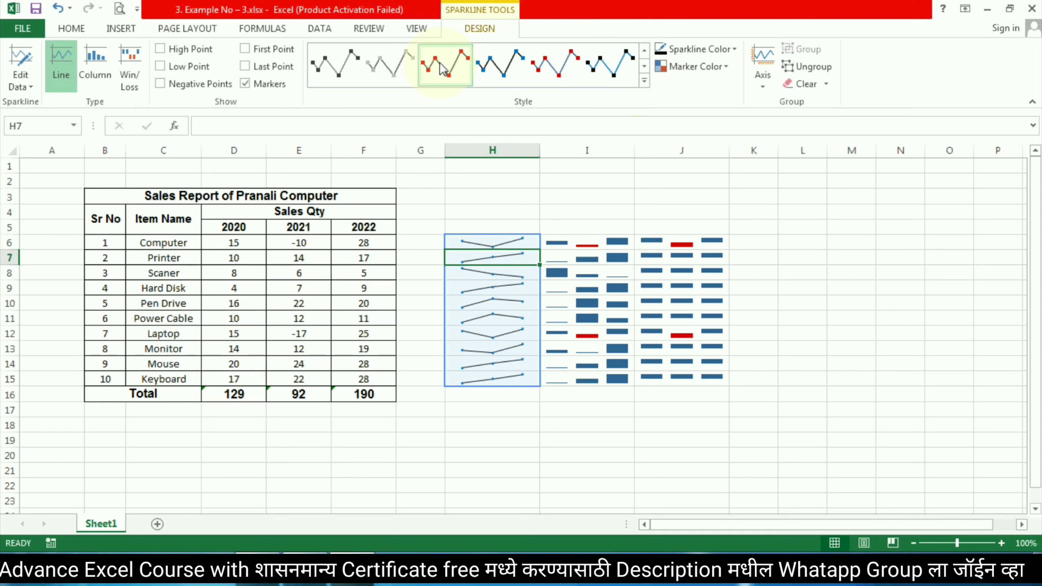
click(335, 64)
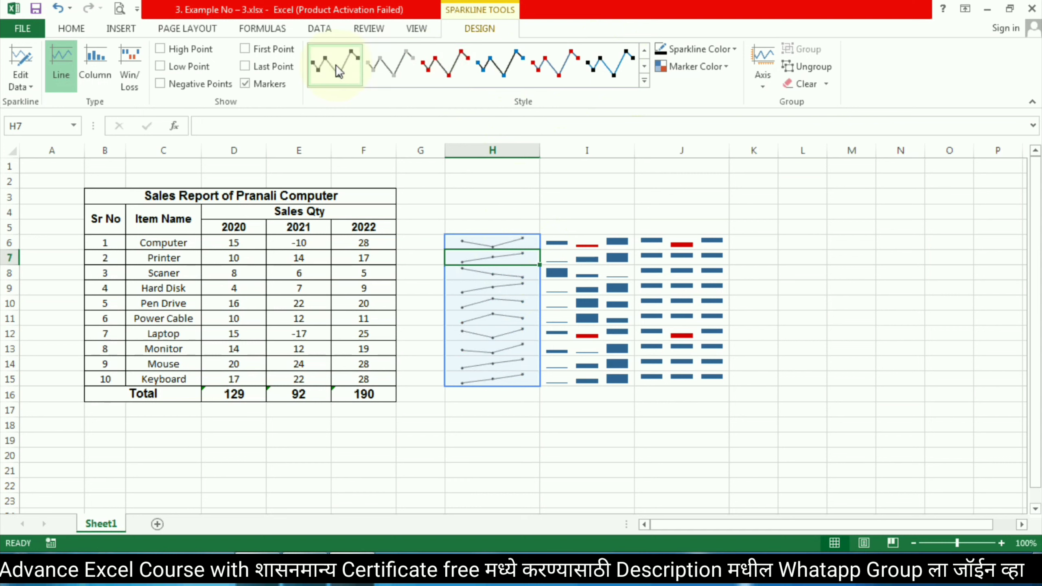
click(646, 82)
click(507, 150)
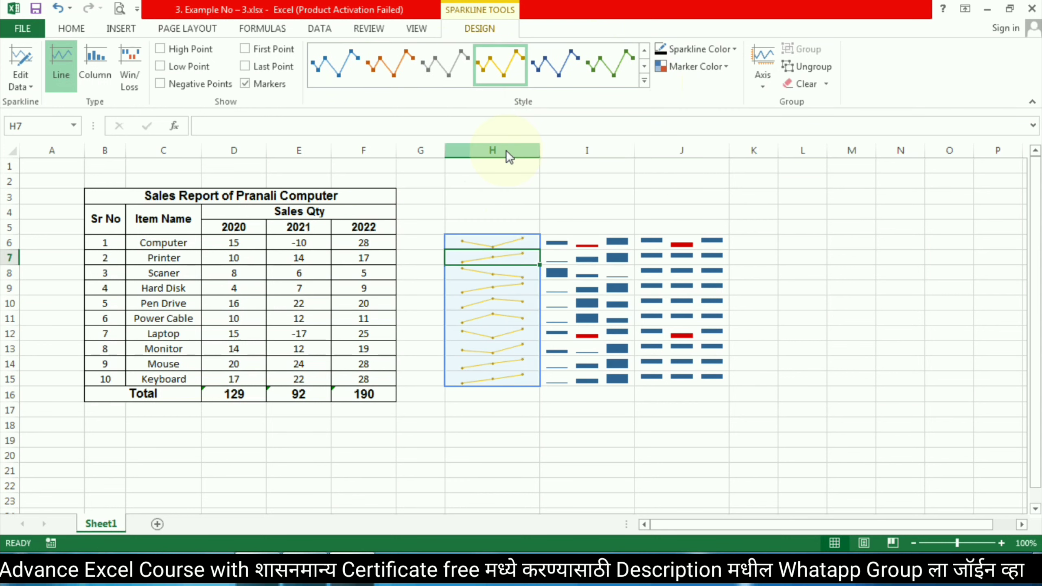
click(644, 81)
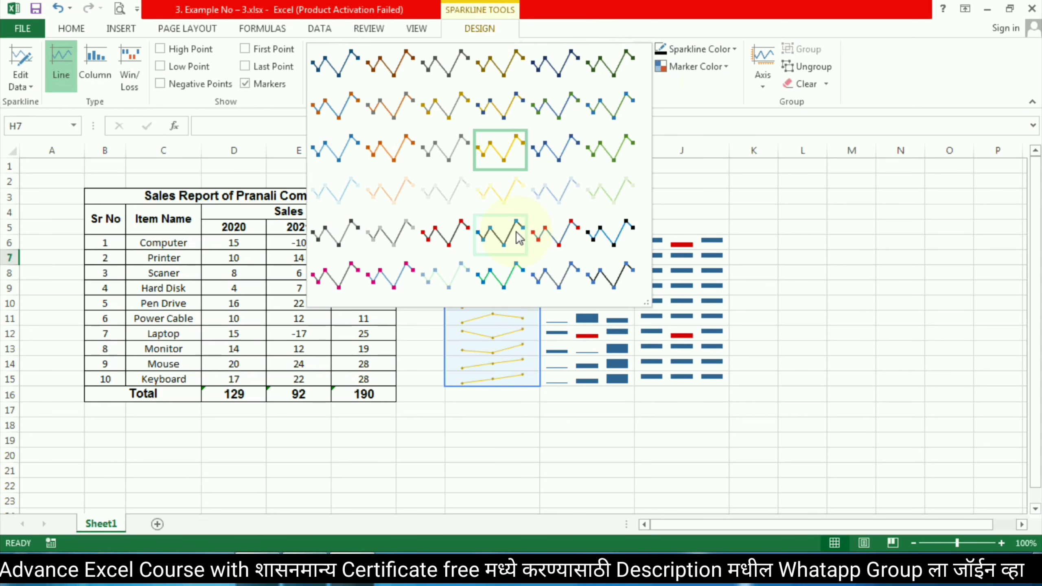
click(499, 234)
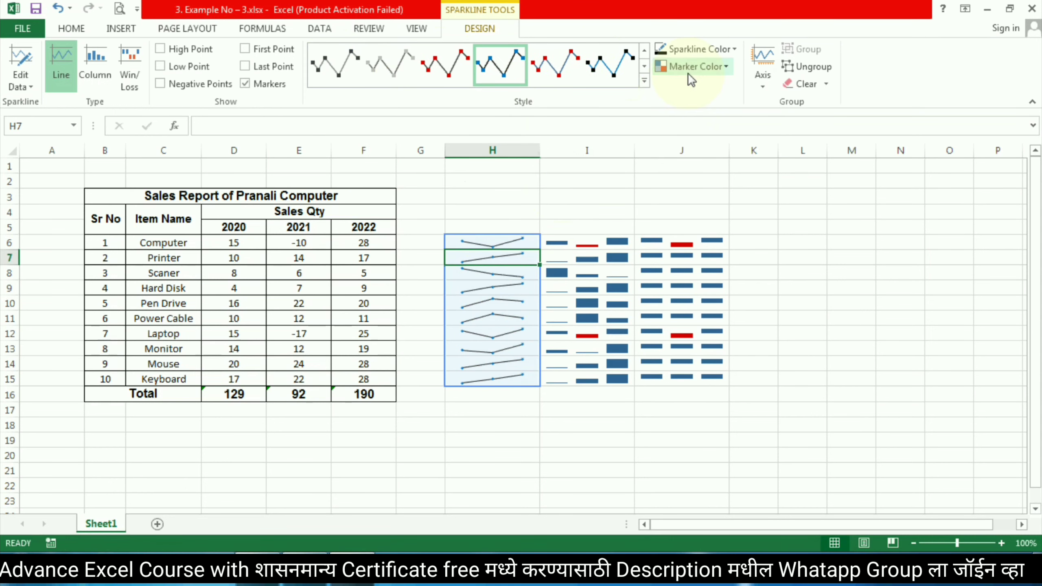
Set the sparkline line colour to blue
click(733, 49)
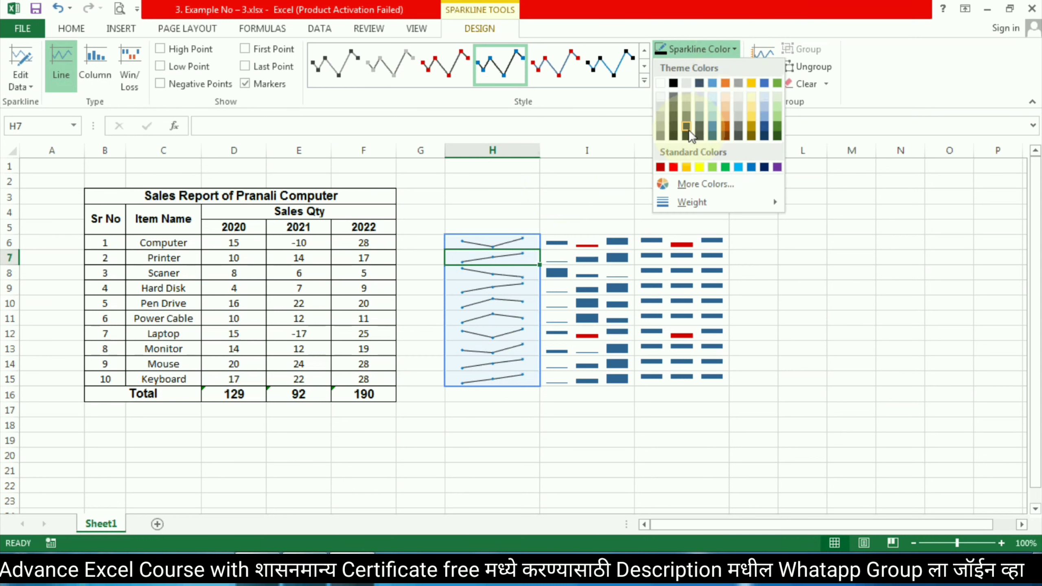
click(686, 167)
click(695, 48)
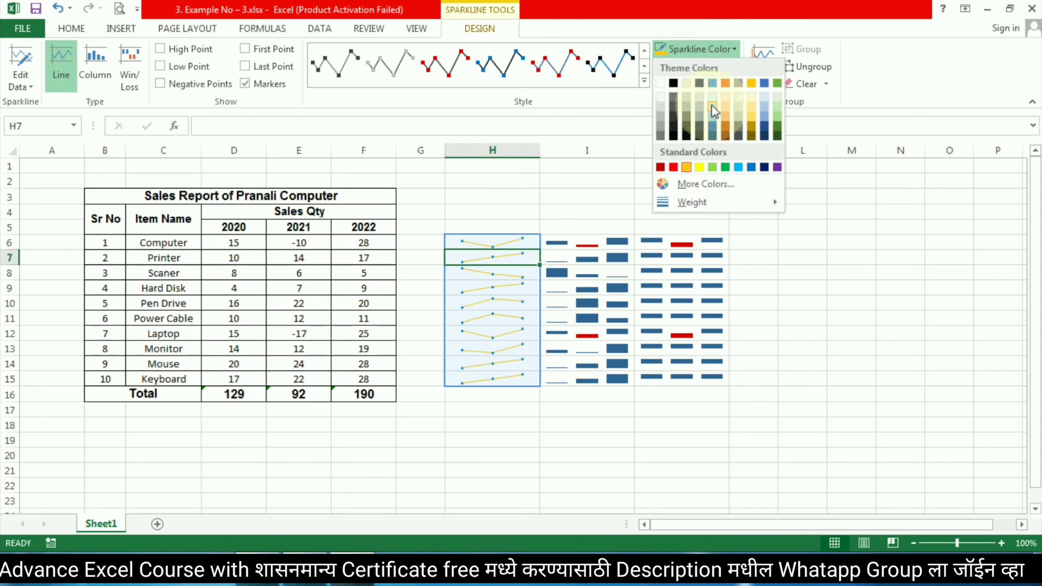
click(751, 166)
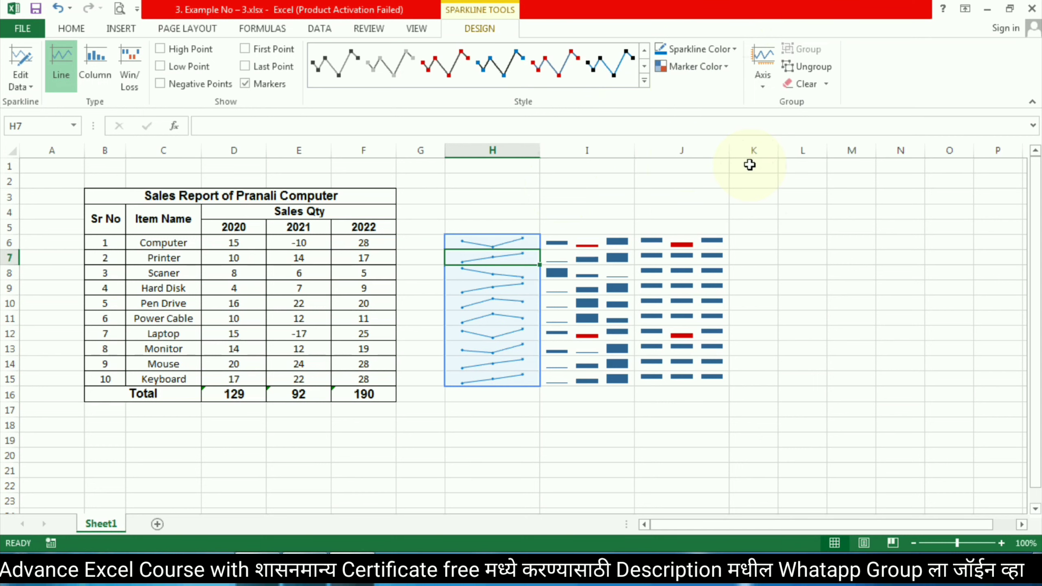
Set the H6:H15 sparkline line weight to 2¼ pt
click(711, 48)
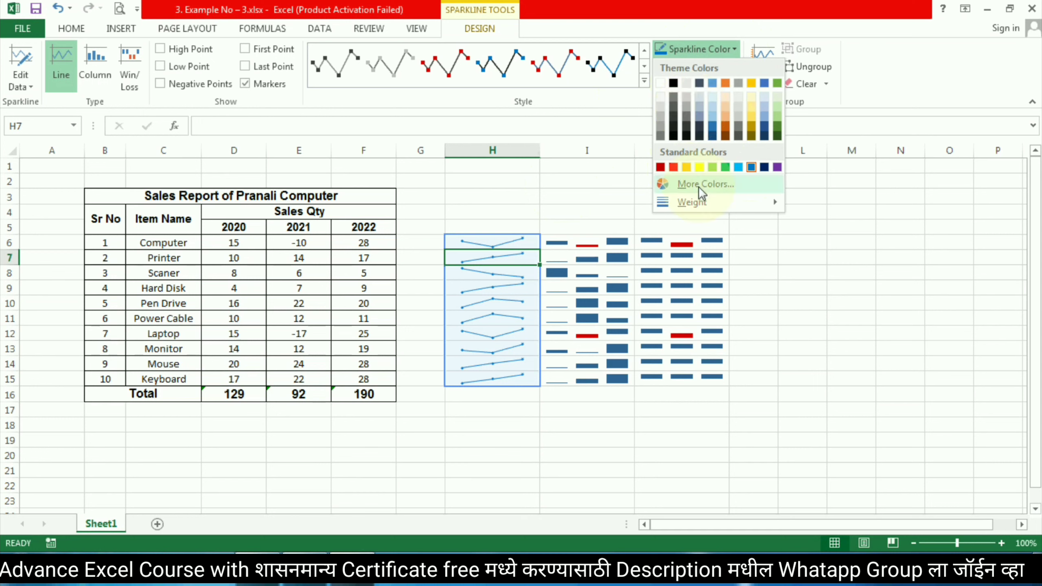
mouse_move(692, 202)
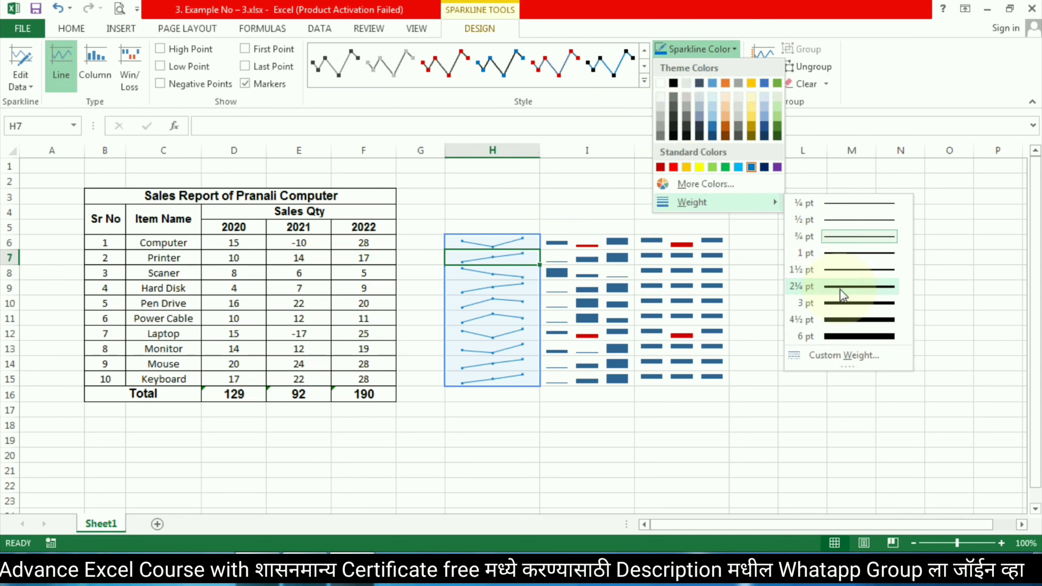
click(841, 288)
click(697, 66)
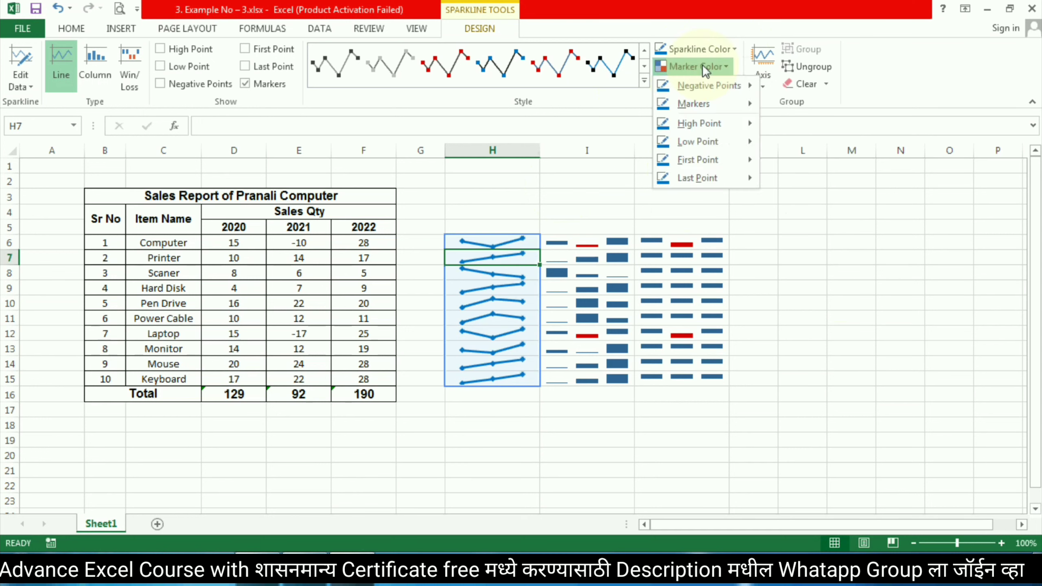
click(710, 45)
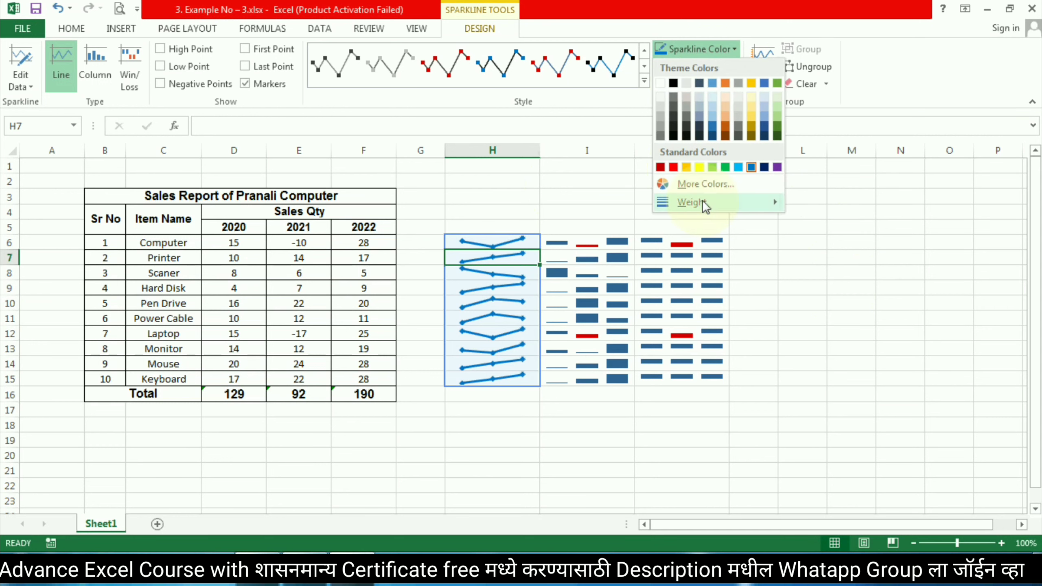
mouse_move(692, 202)
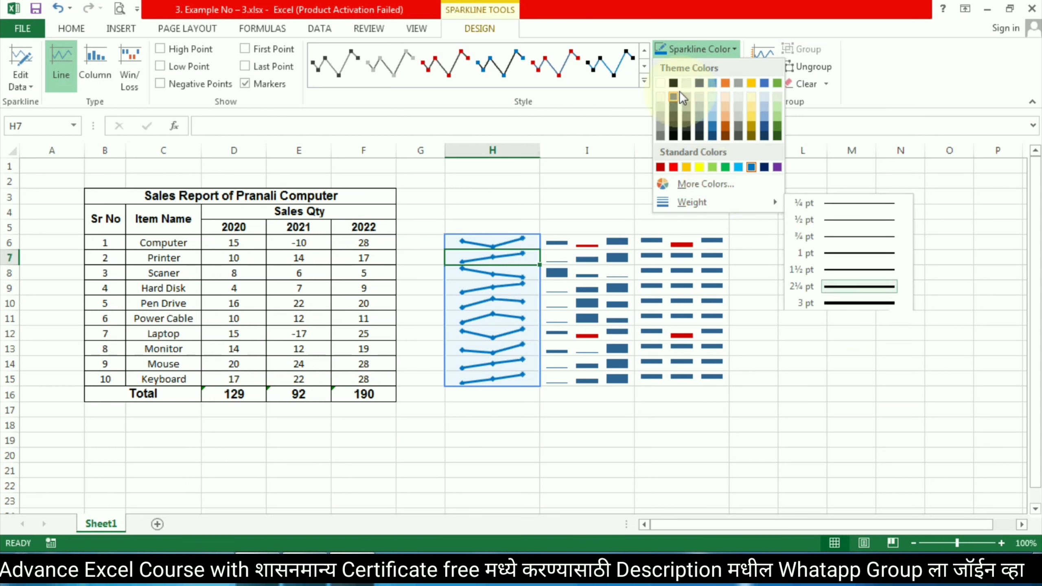
click(702, 50)
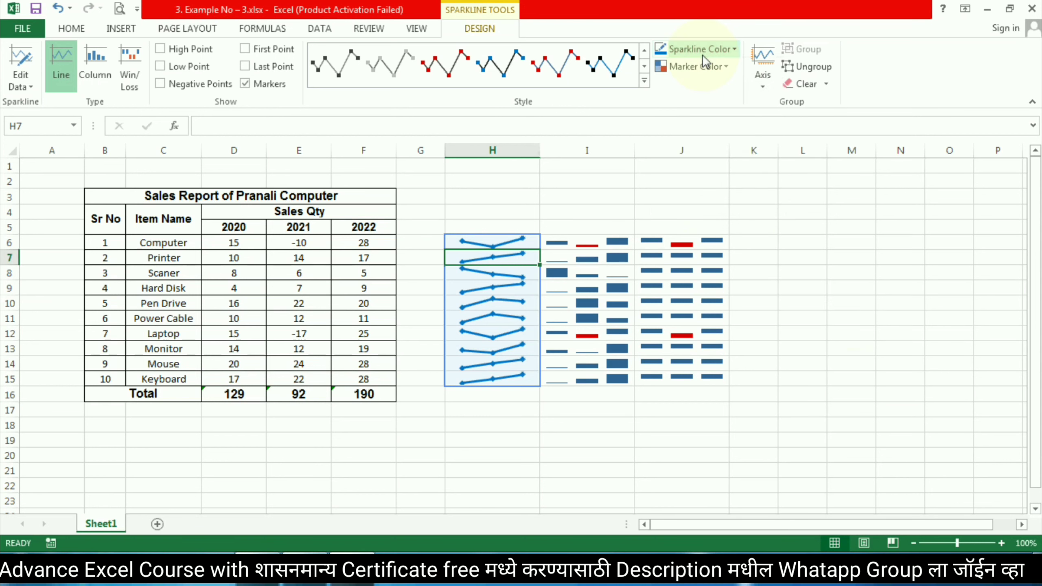
Set the high-point marker colour of the H6:H15 line sparklines to yellow
click(725, 67)
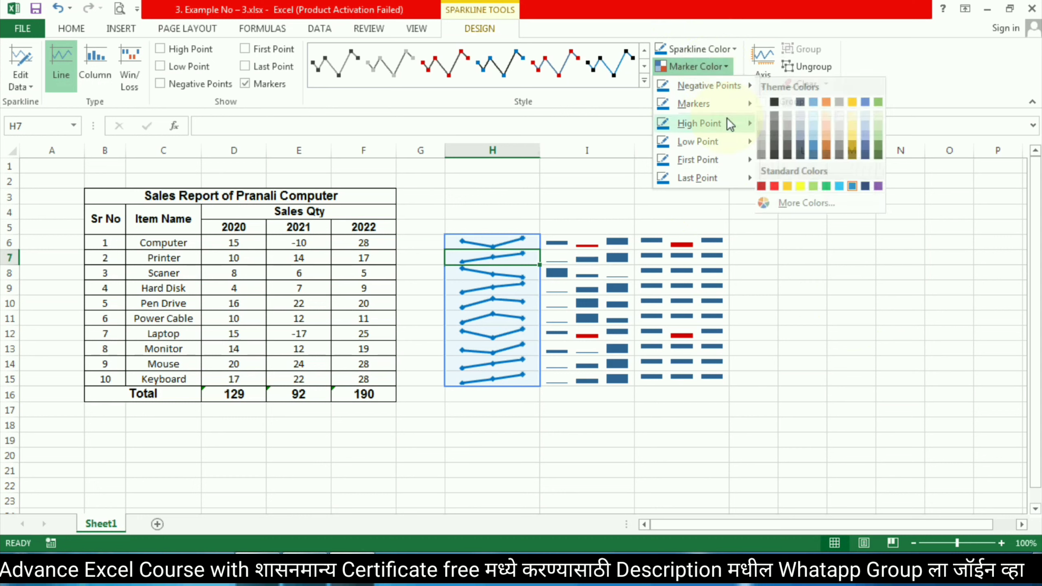
mouse_move(705, 123)
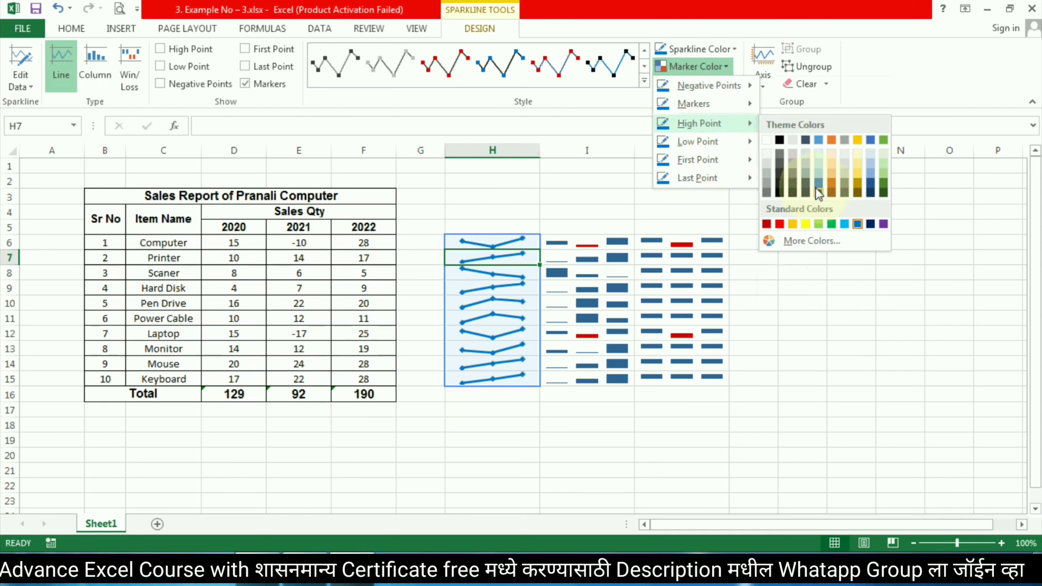
click(807, 223)
click(568, 303)
click(492, 289)
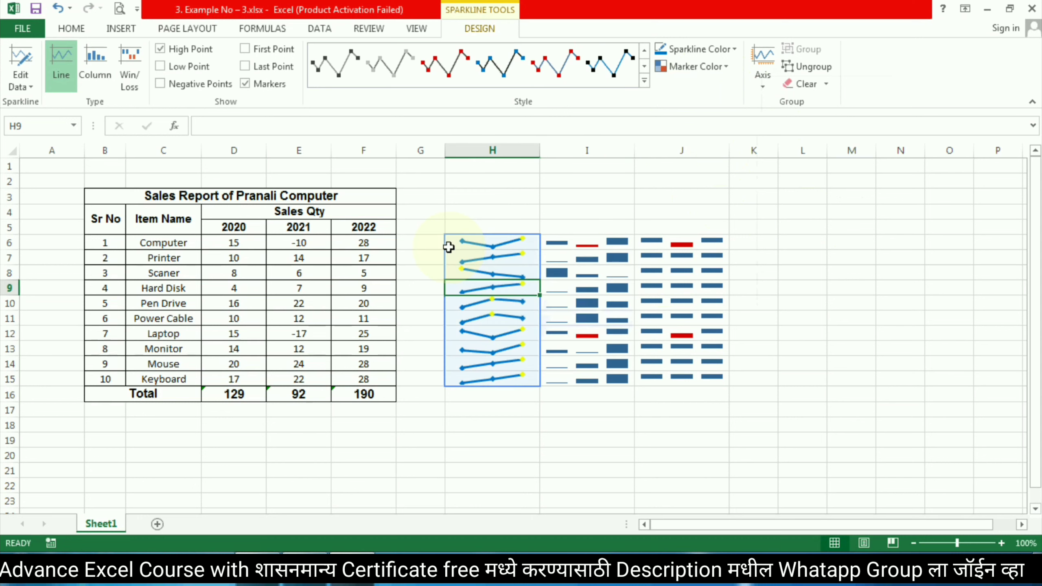
click(586, 273)
click(500, 271)
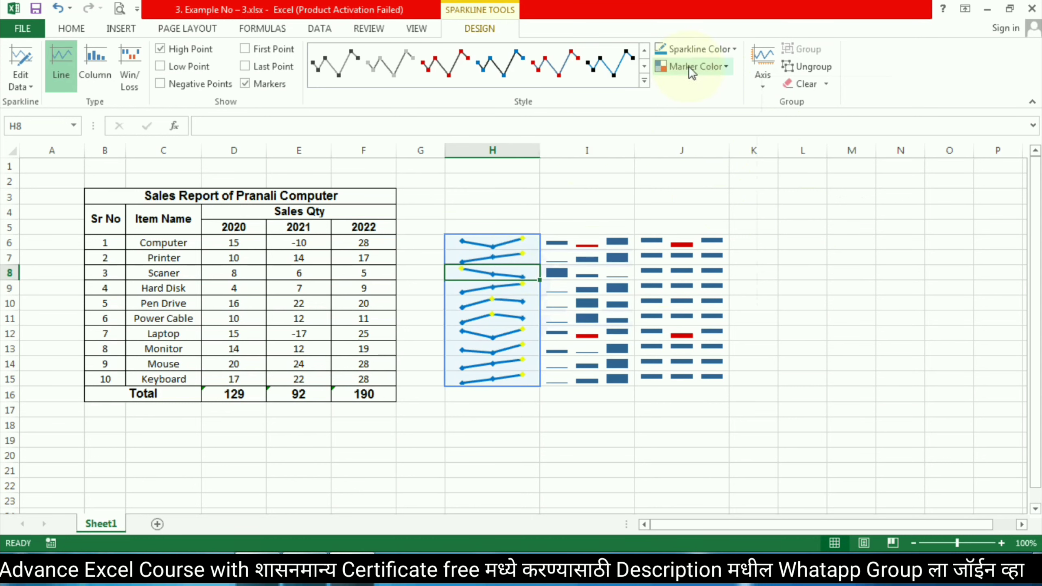
click(721, 70)
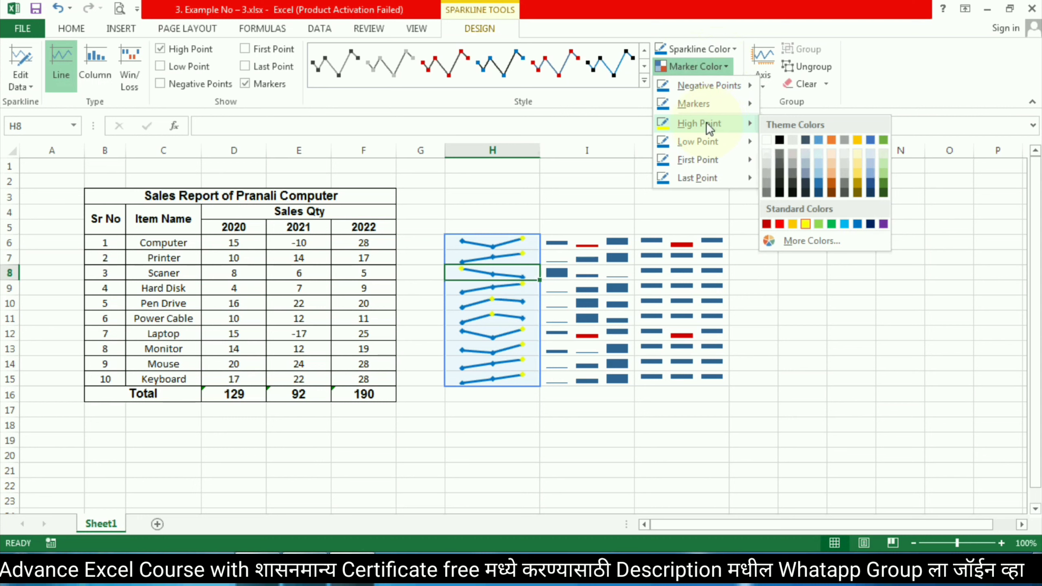
click(889, 61)
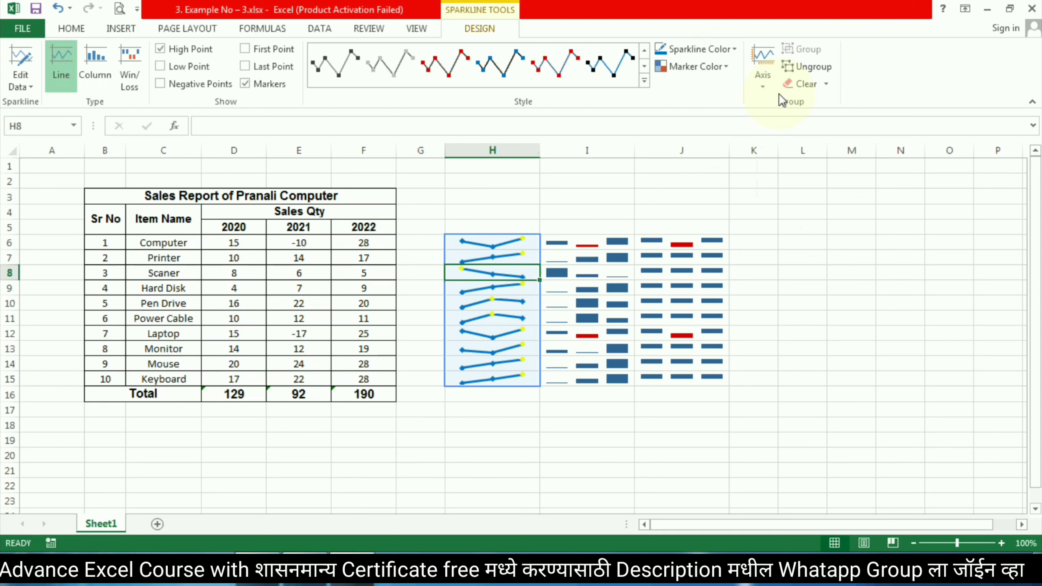
click(759, 84)
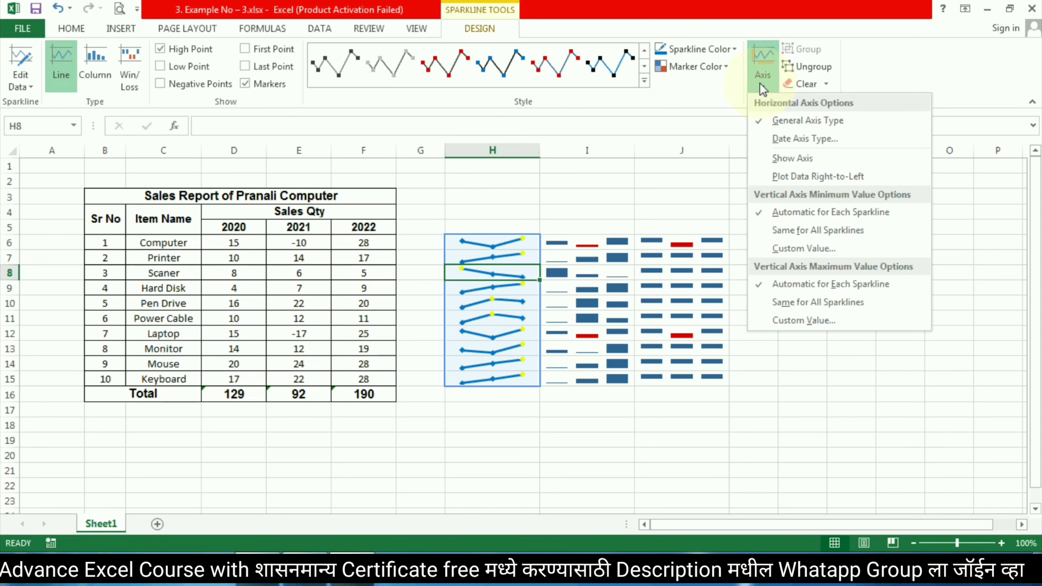
click(790, 140)
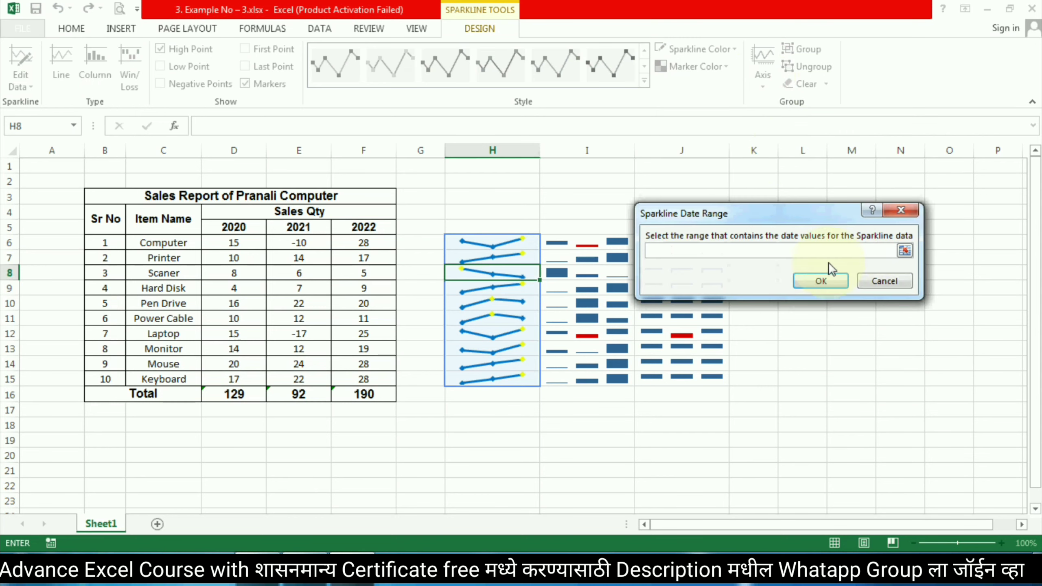
click(255, 243)
drag(275, 245, 392, 245)
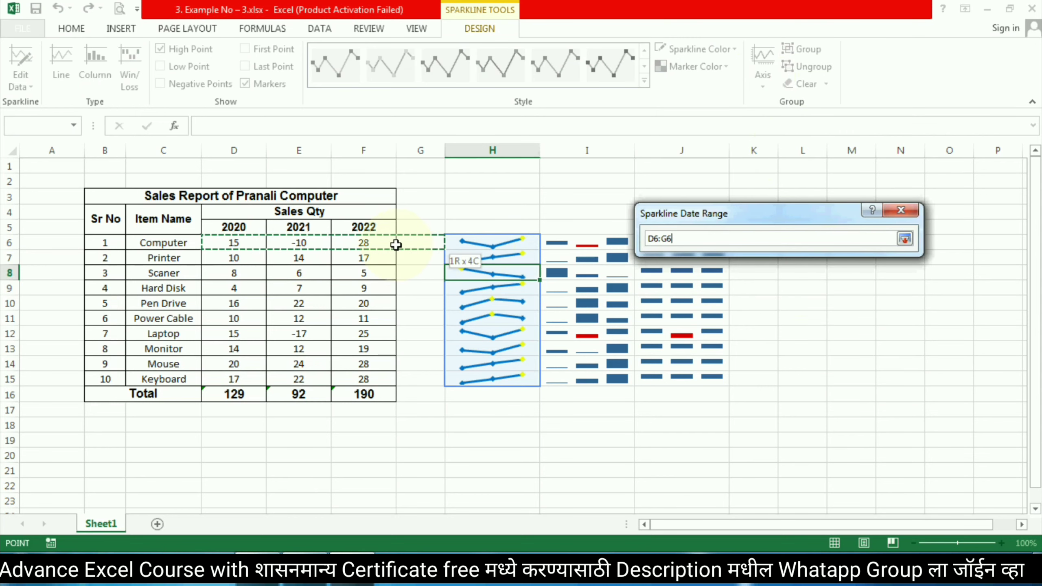
key(Return)
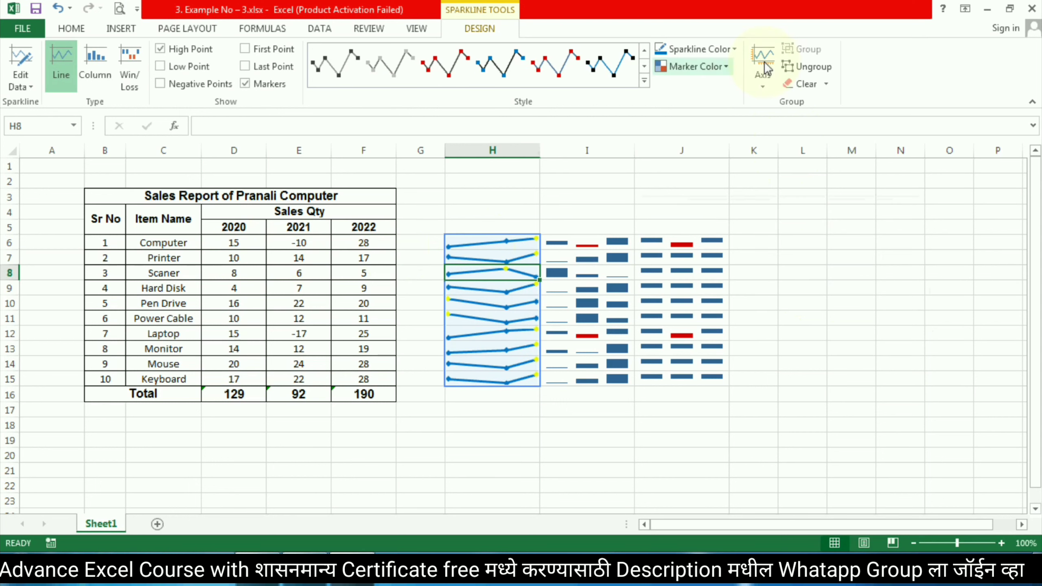
click(769, 79)
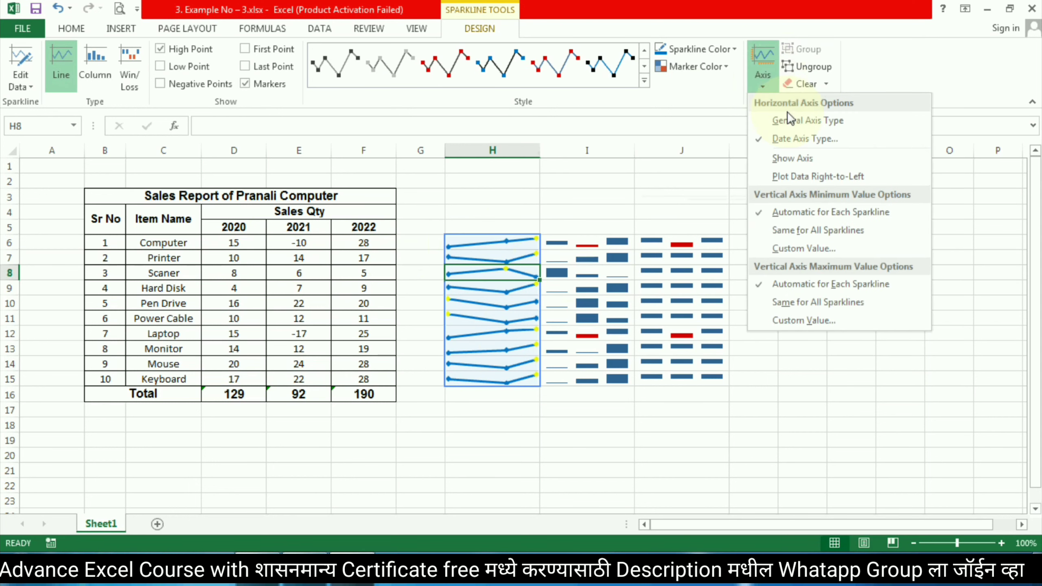
click(815, 158)
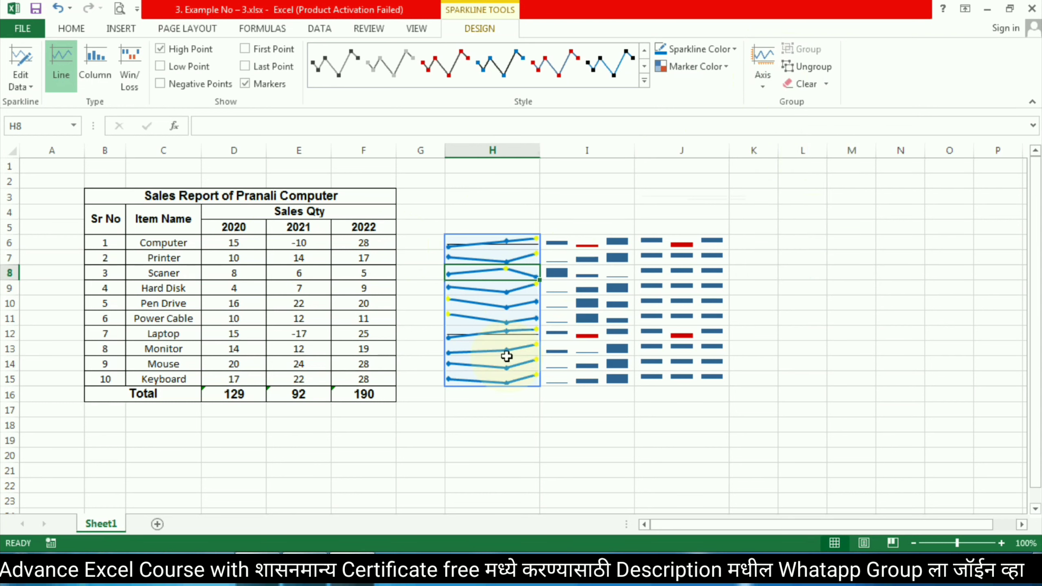
click(767, 83)
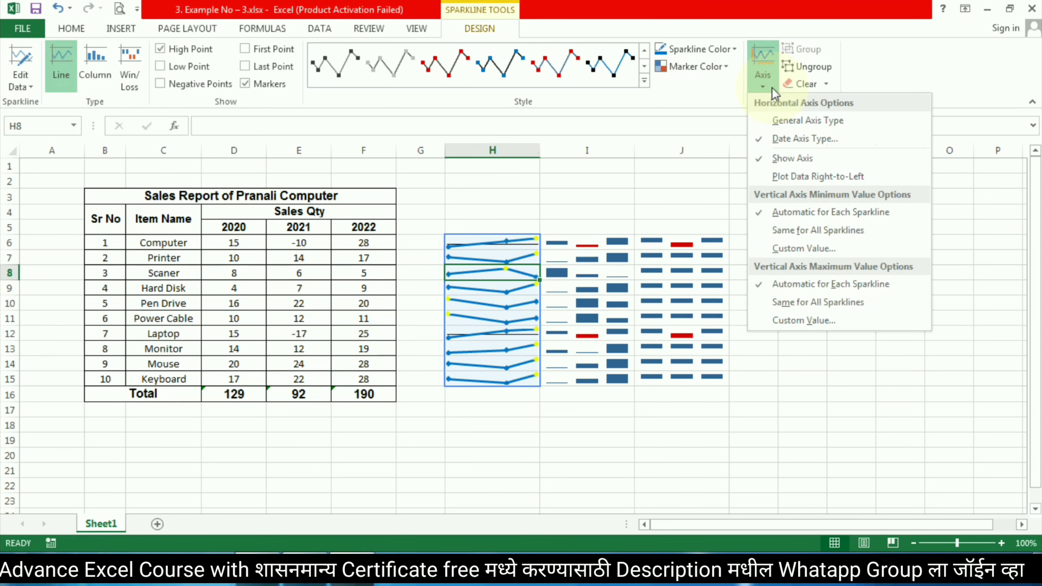
click(804, 139)
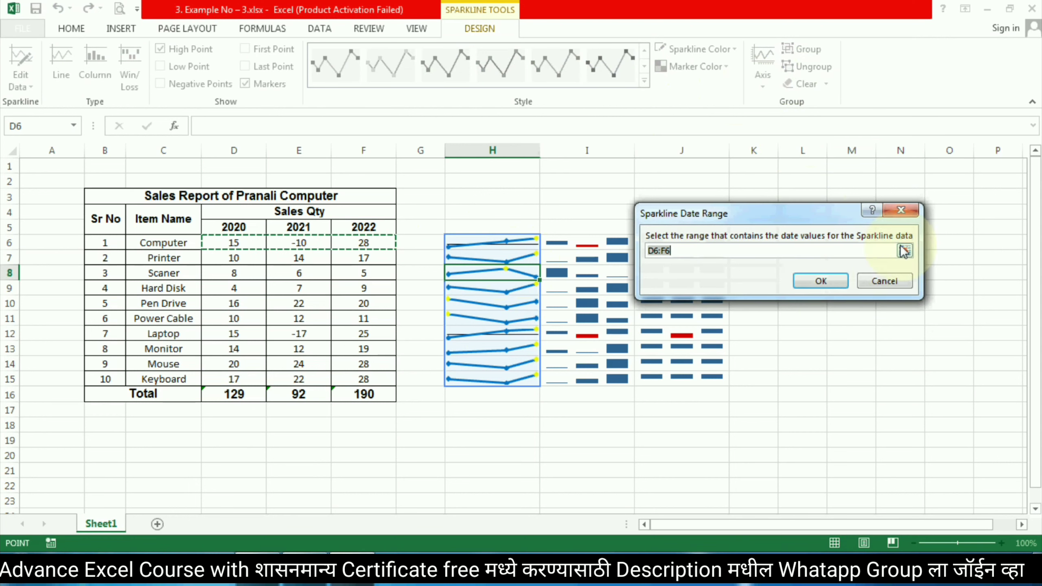
key(BackSpace)
key(BackSpace)
key(BackSpace)
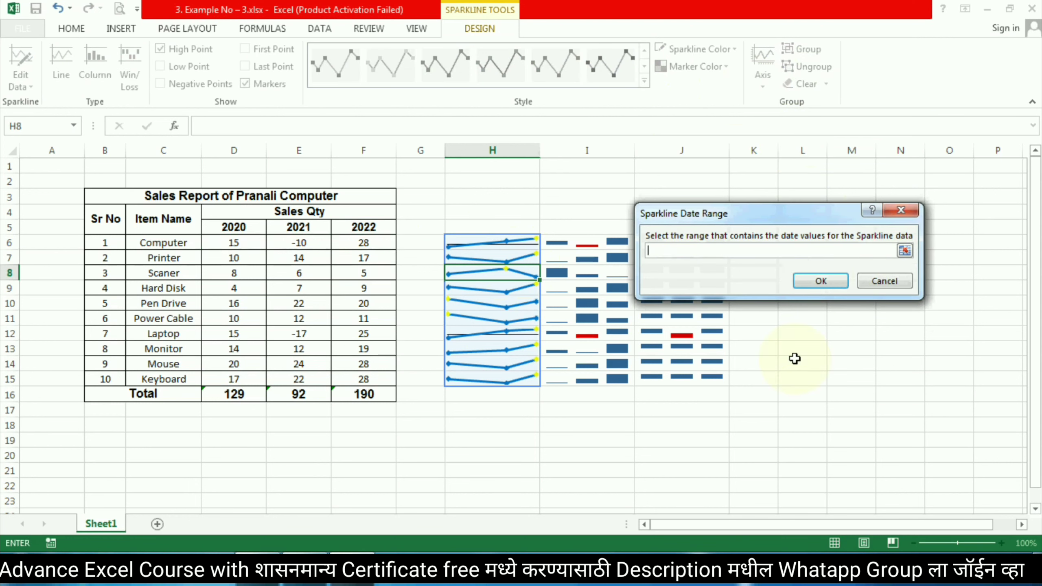
click(824, 280)
click(762, 87)
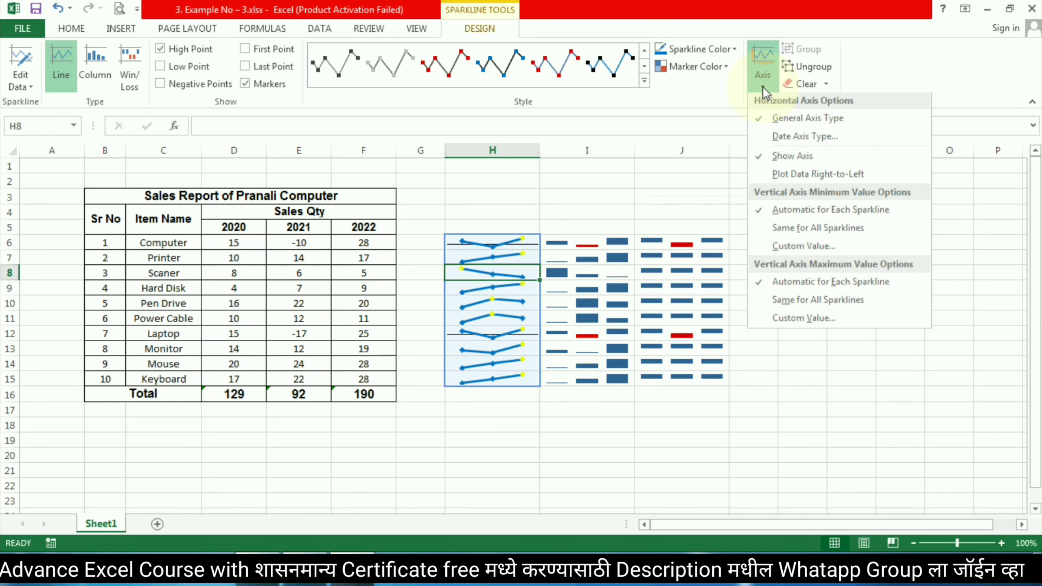
click(785, 158)
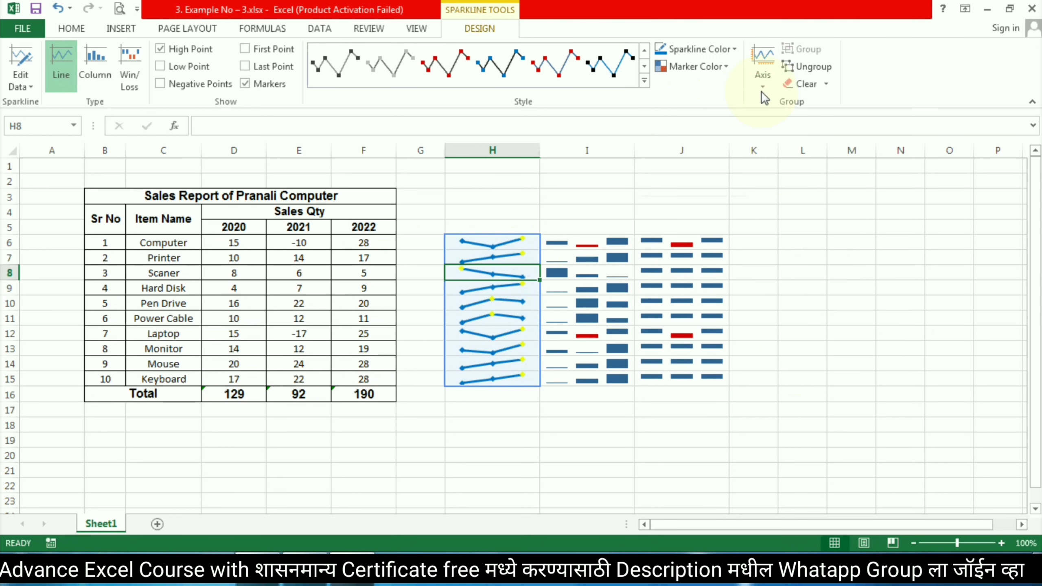
click(761, 85)
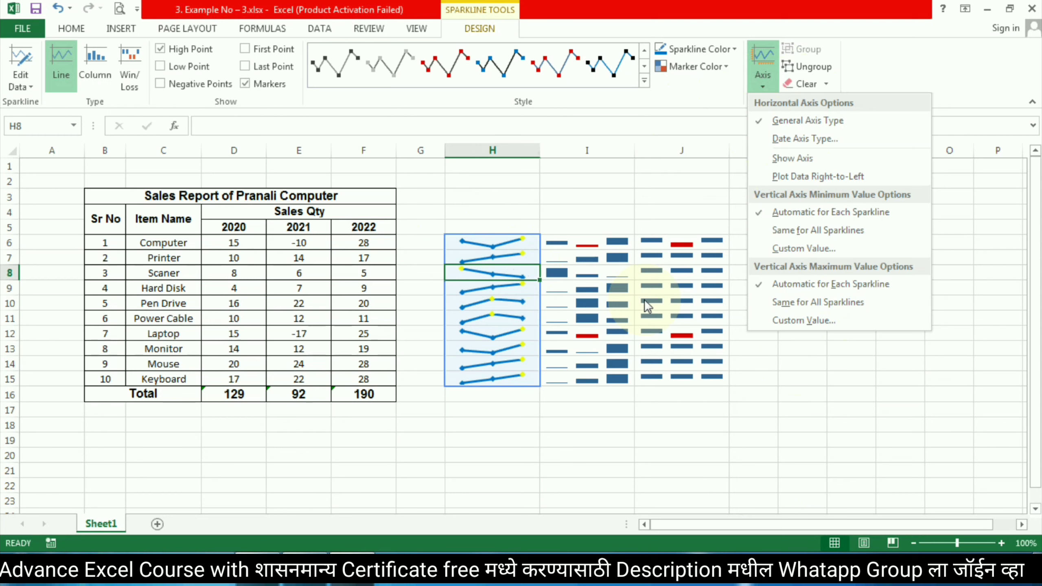
click(581, 287)
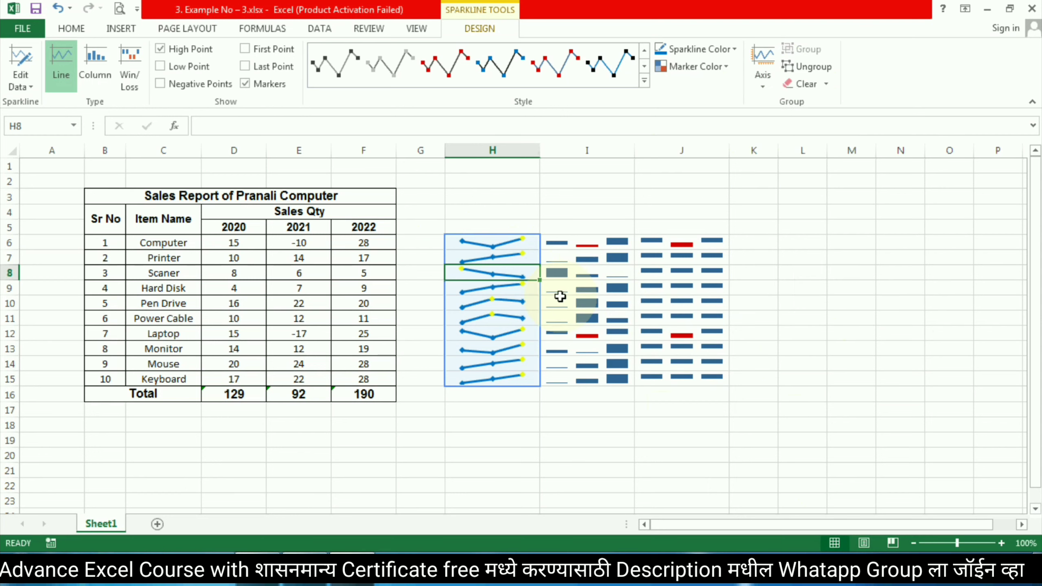
Group H8's sparkline with the column I sparklines so H8 shows columns
click(499, 288)
click(554, 274)
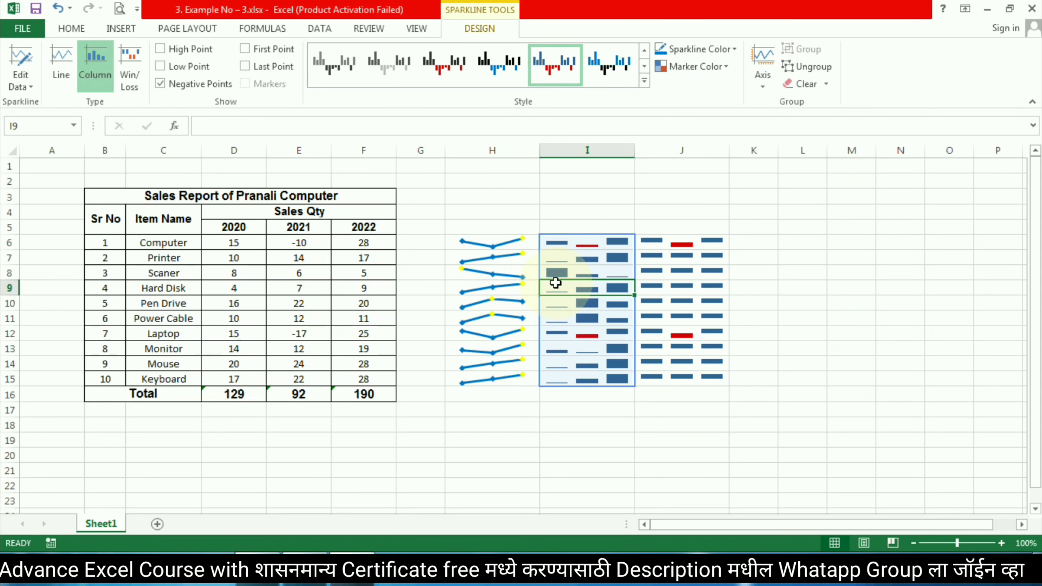
click(493, 271)
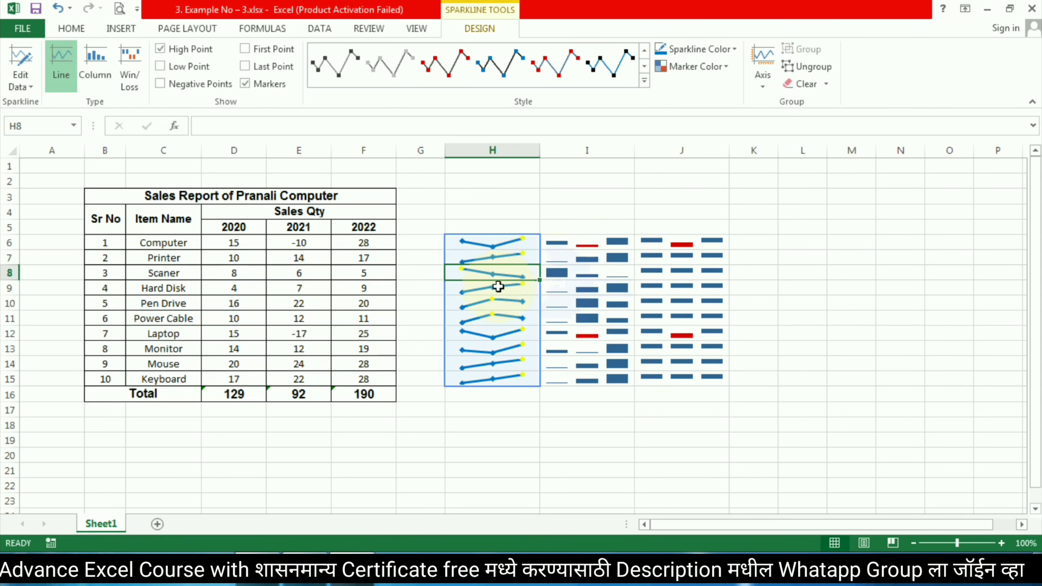
click(593, 244)
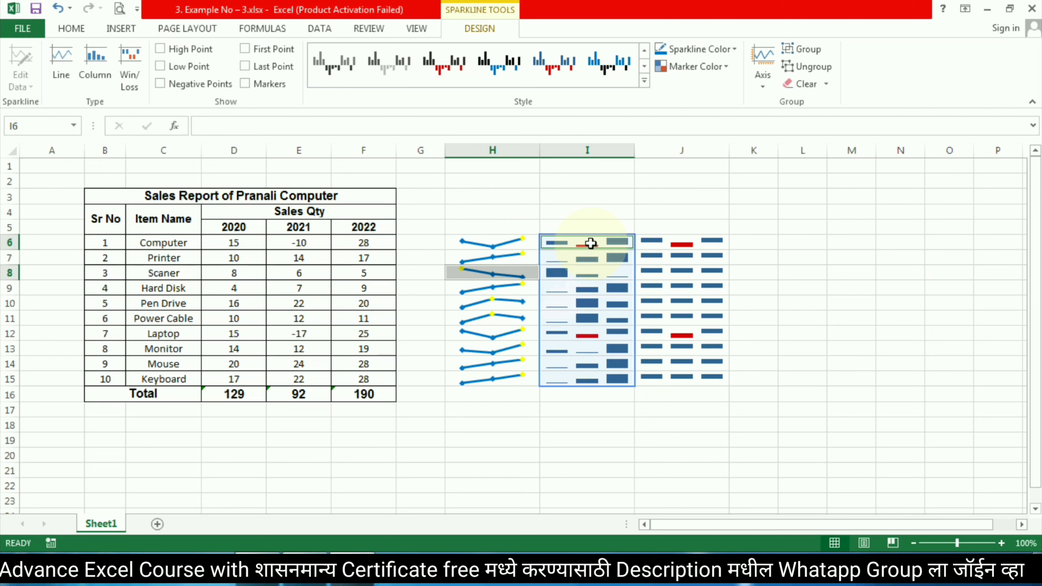
click(804, 48)
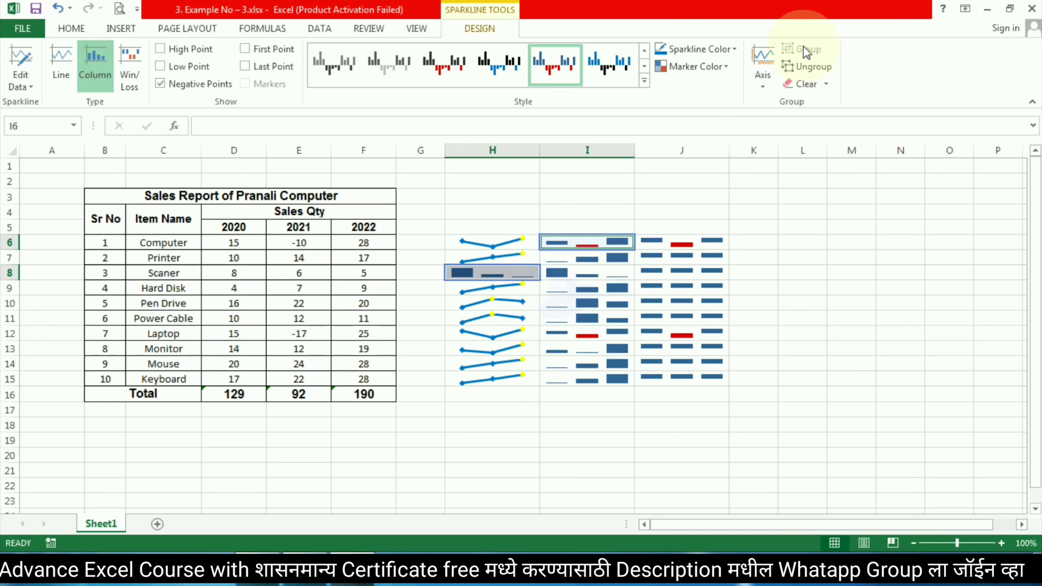
Ungroup the column sparklines into separate individual sparklines
click(807, 197)
click(587, 240)
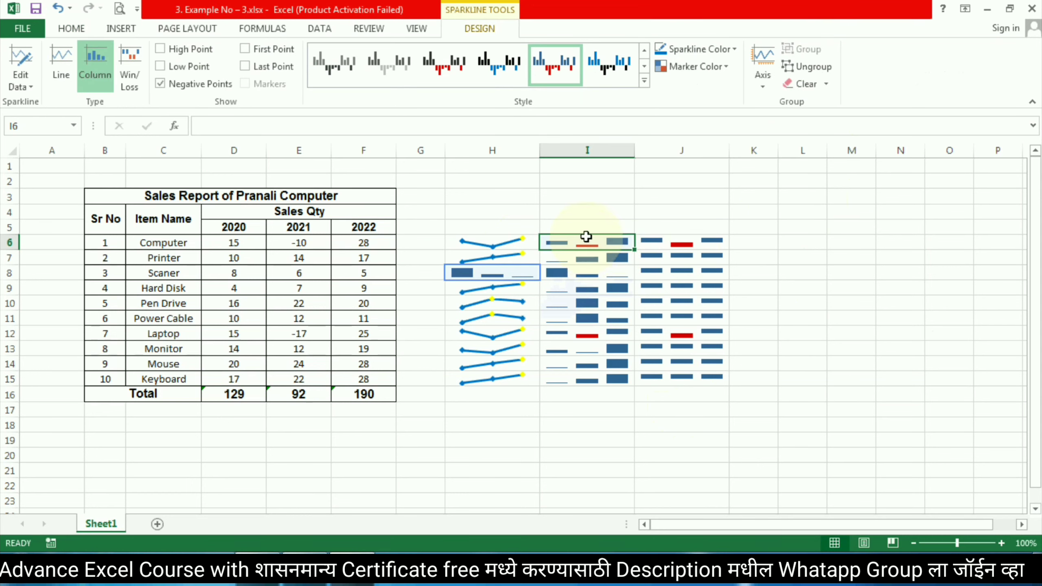
click(817, 67)
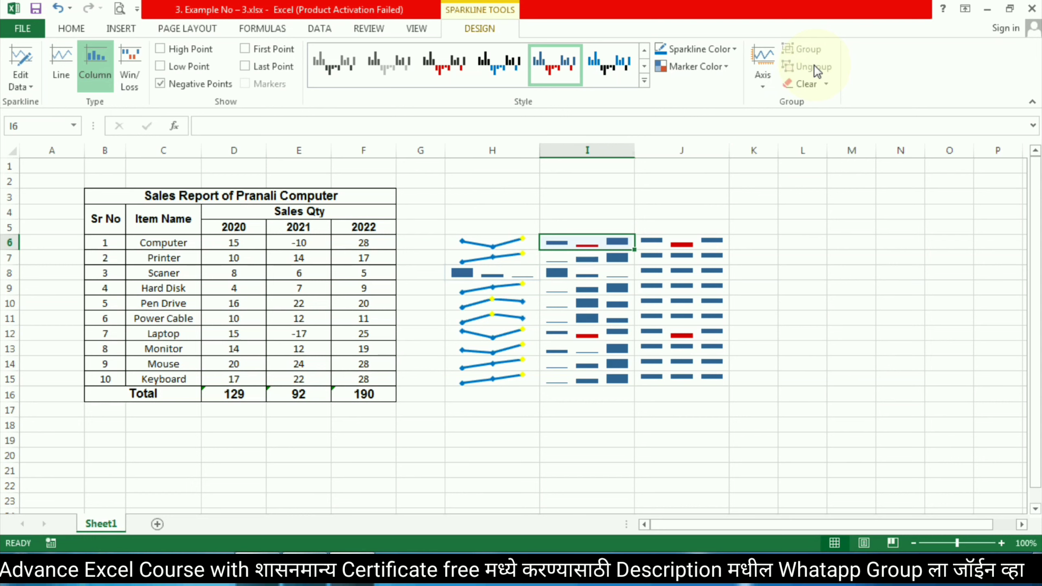
click(504, 274)
click(578, 267)
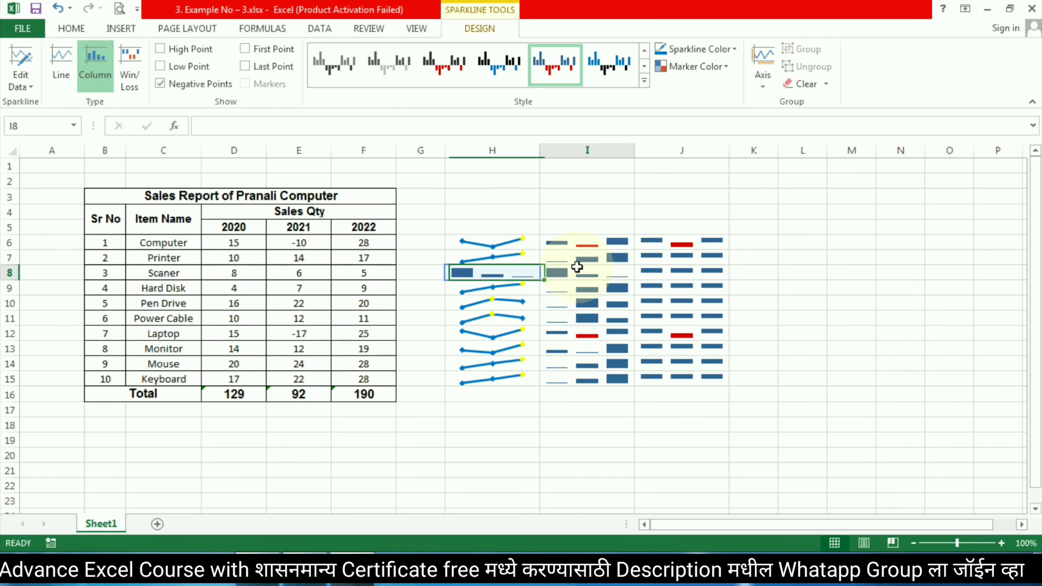
click(709, 273)
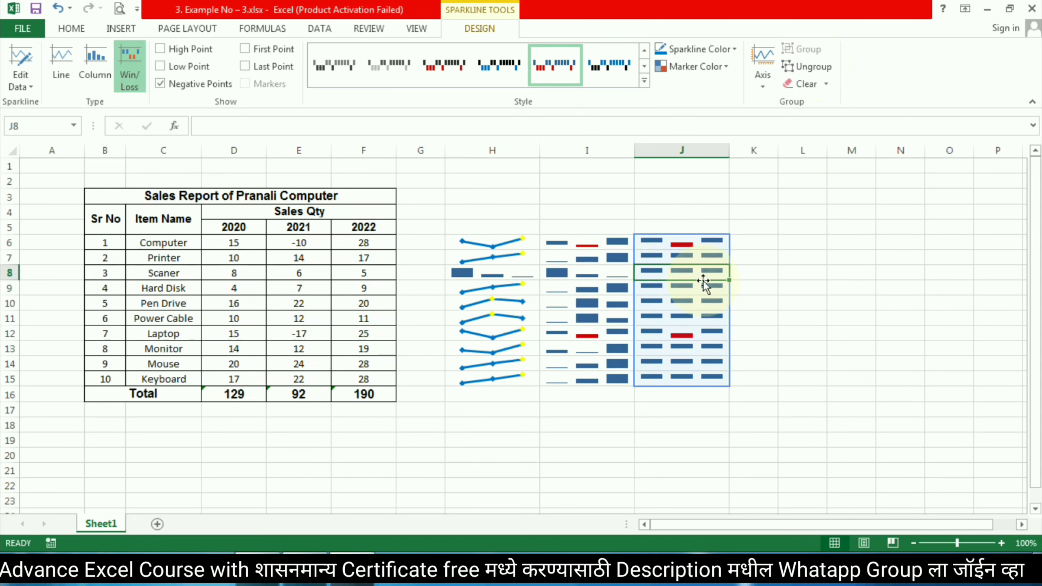
Clear the J8 win/loss sparkline, then the rest of the column J sparkline group
click(827, 84)
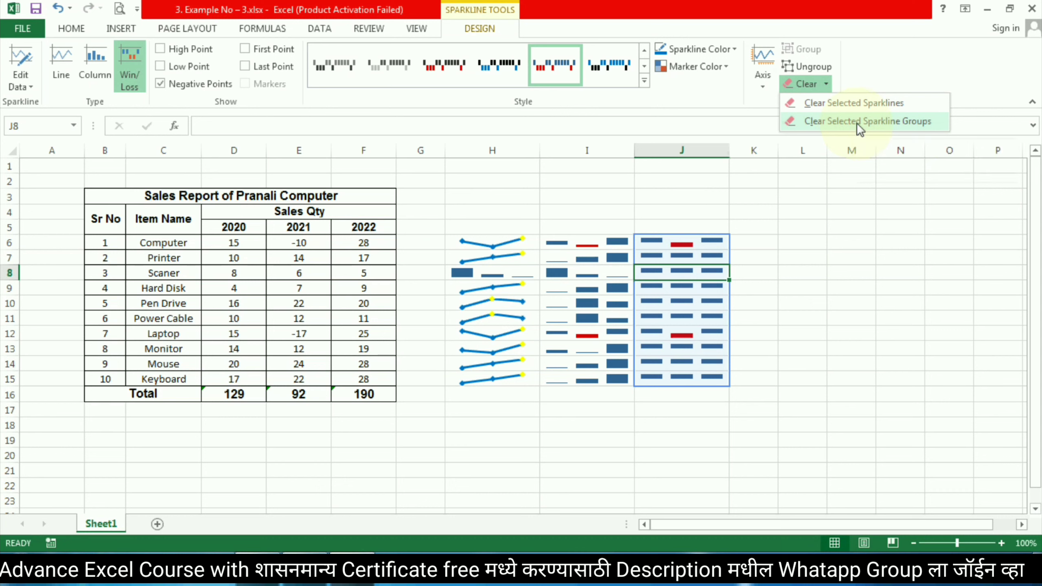
click(845, 101)
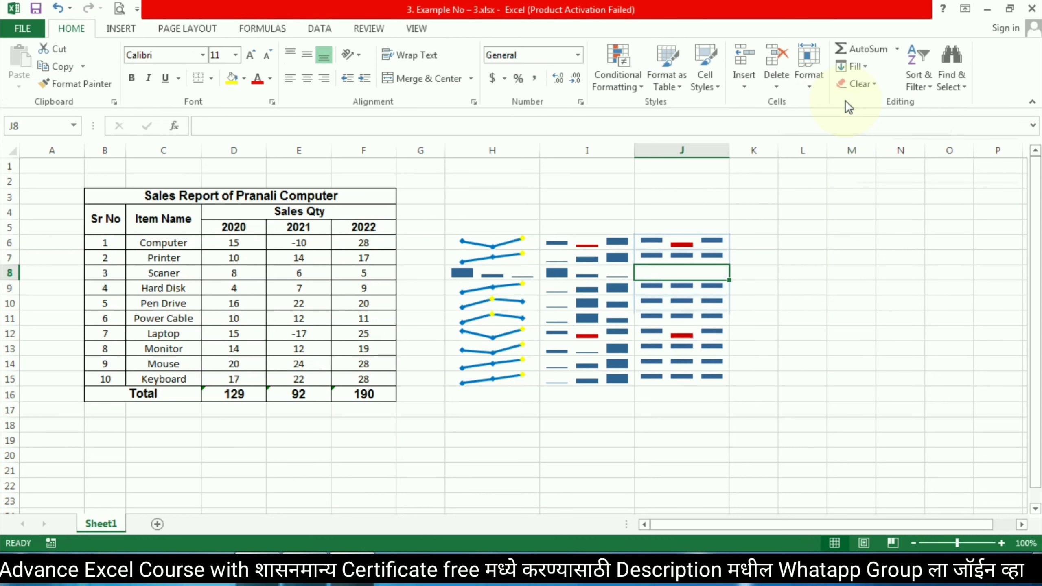
click(681, 243)
click(826, 84)
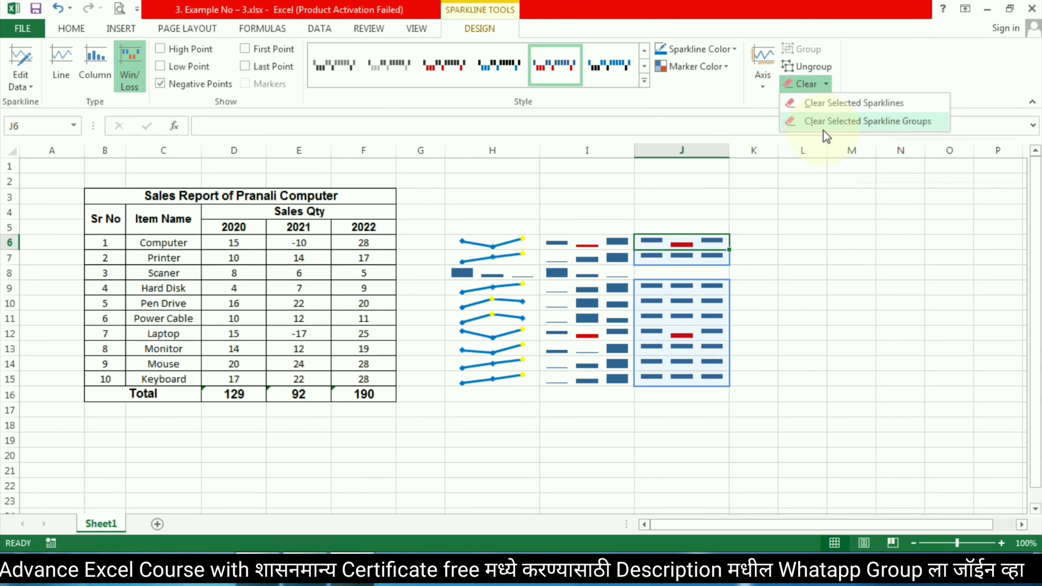
click(861, 122)
click(697, 317)
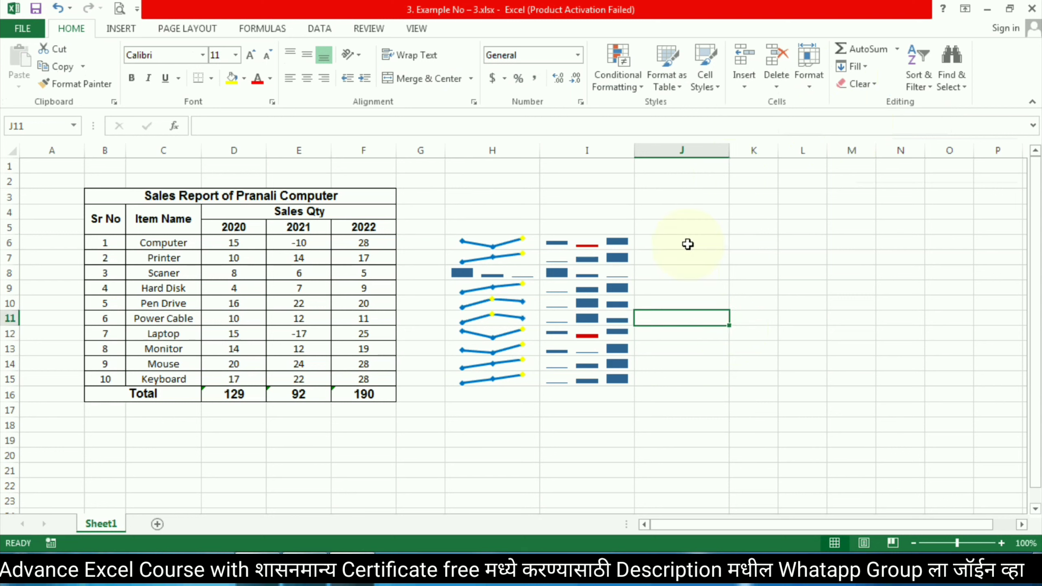
drag(688, 244, 697, 305)
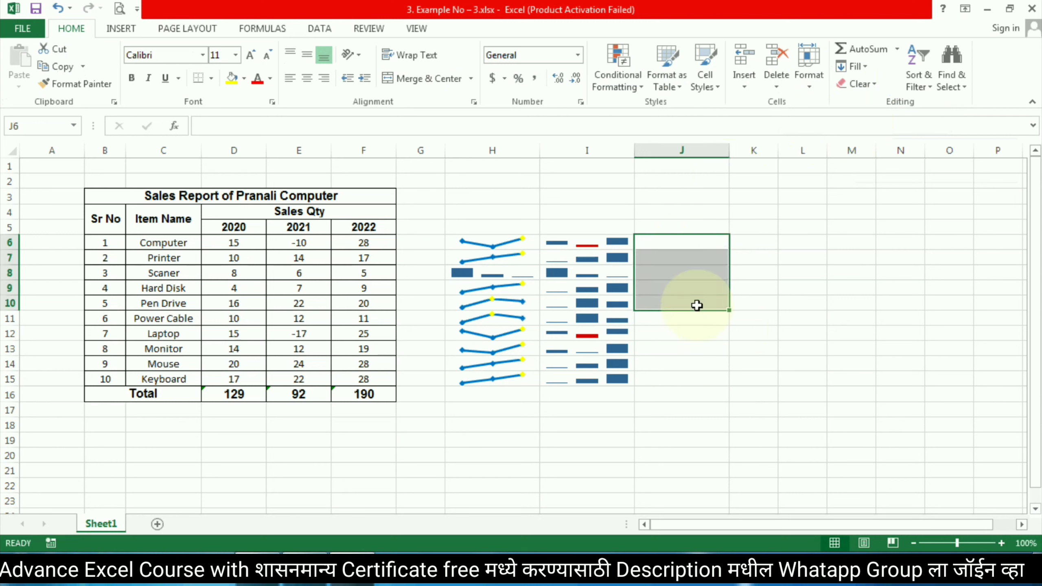